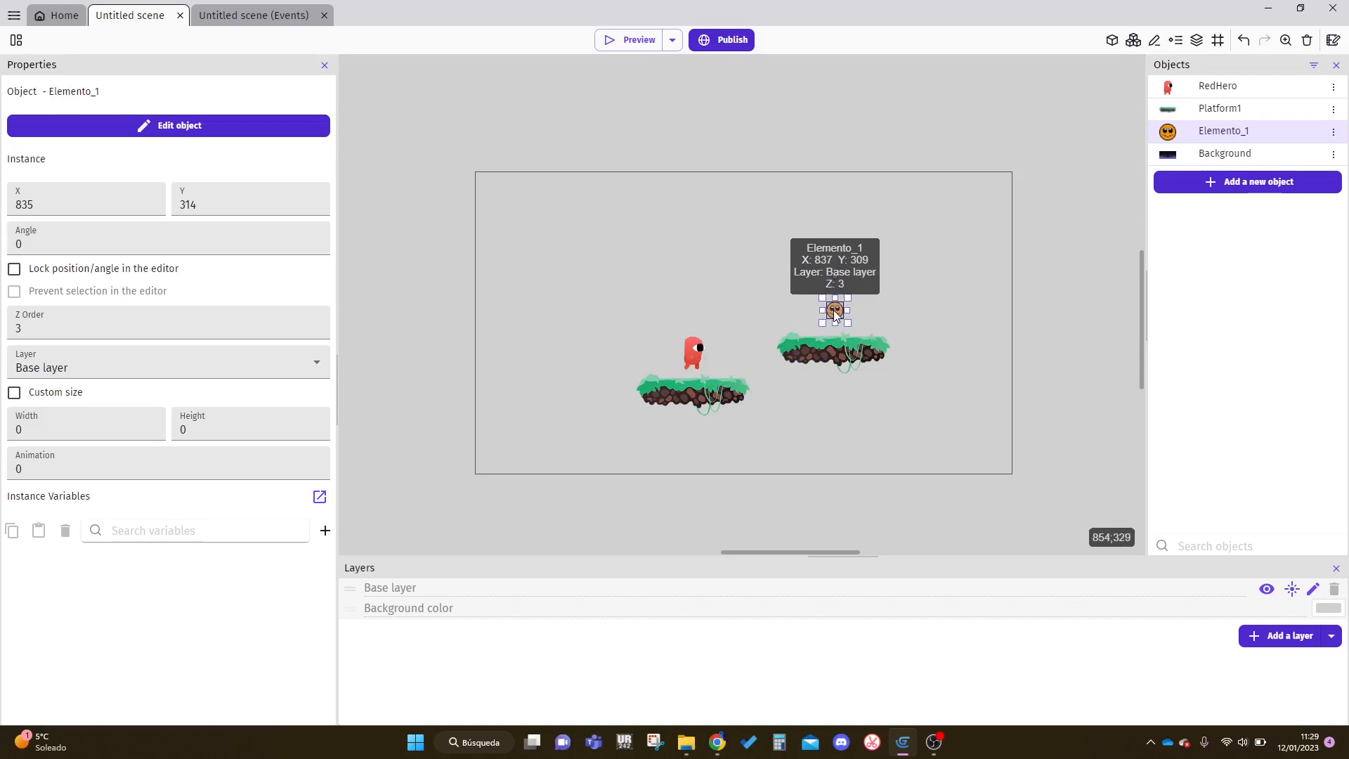
# Step: Drag the hero onto the coin's position and back onto the left platform
pyautogui.click(698, 361)
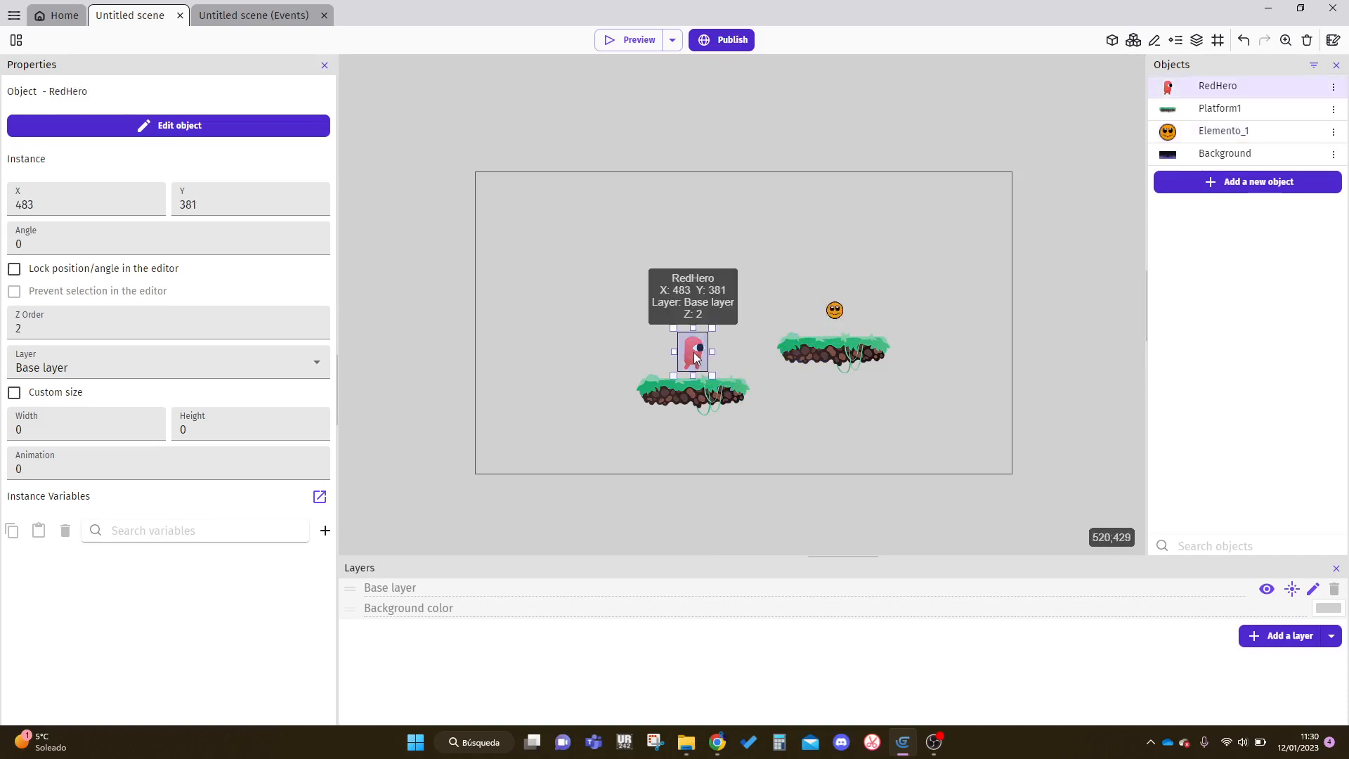
pyautogui.moveTo(694, 356); pyautogui.dragTo(836, 311)
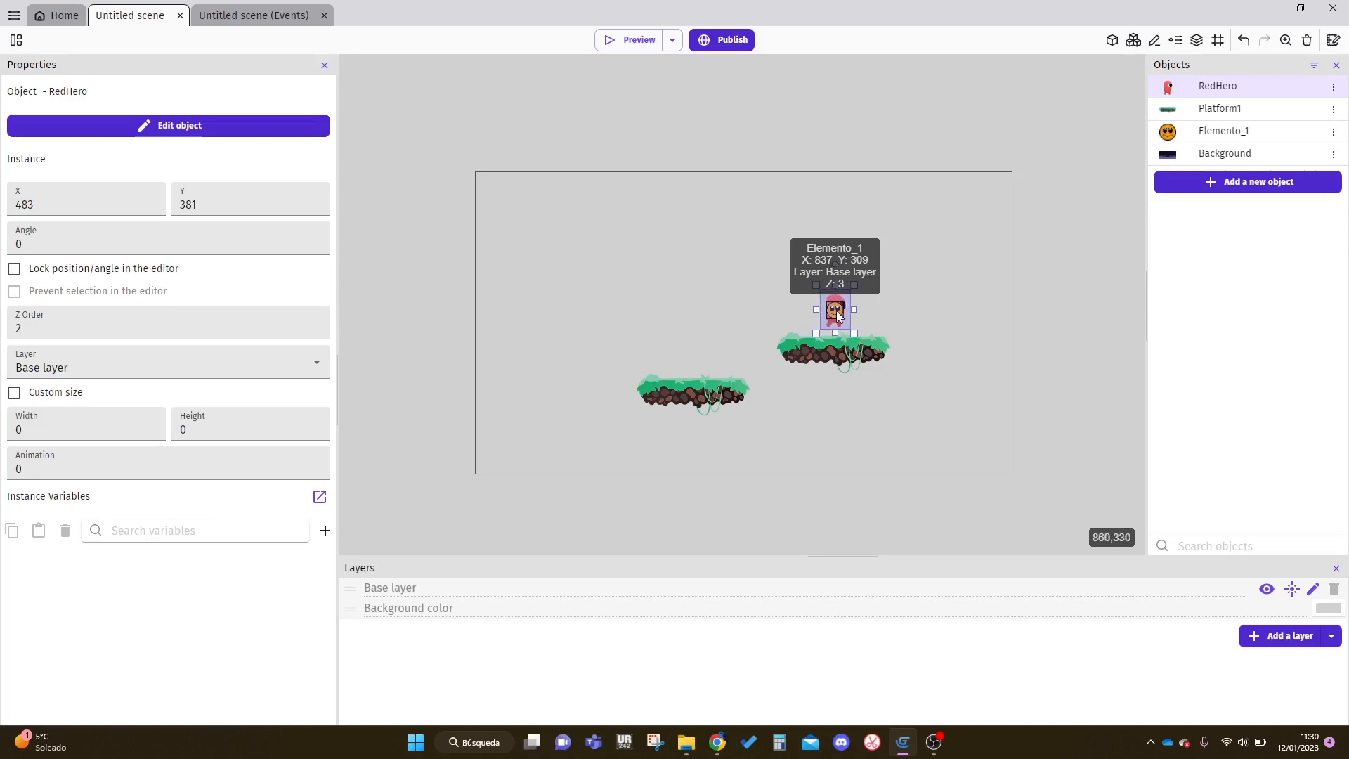
pyautogui.moveTo(837, 315); pyautogui.dragTo(694, 346)
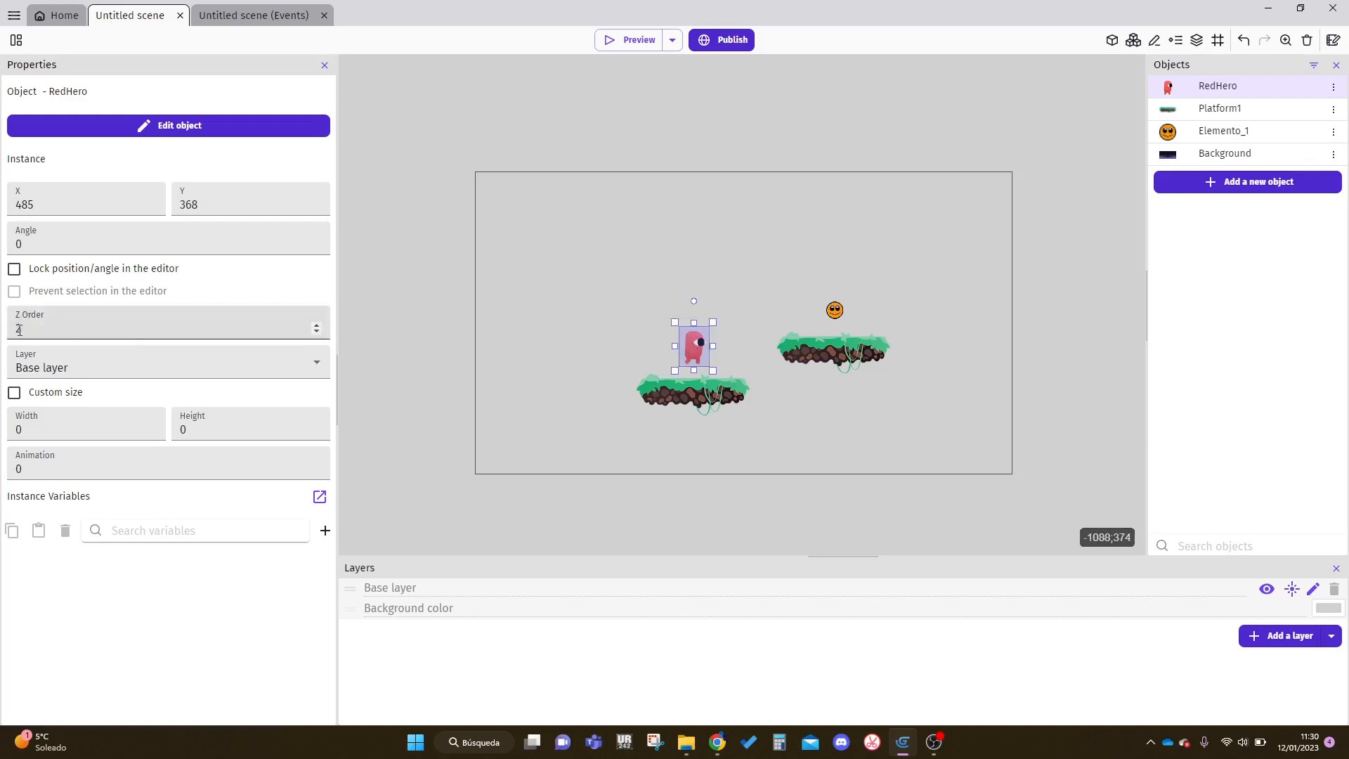
# Step: Inspect the Z order of the coin, both platforms and the hero
pyautogui.click(836, 316)
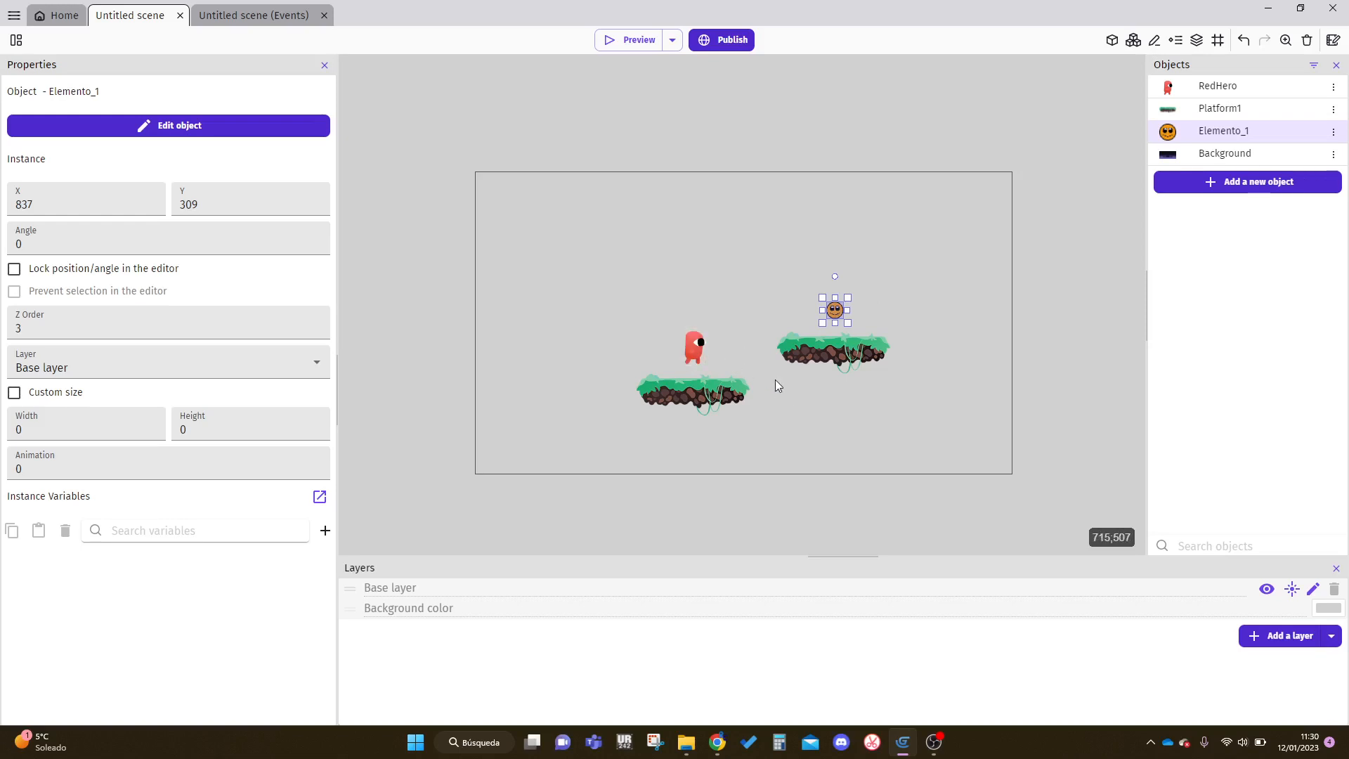
pyautogui.click(817, 361)
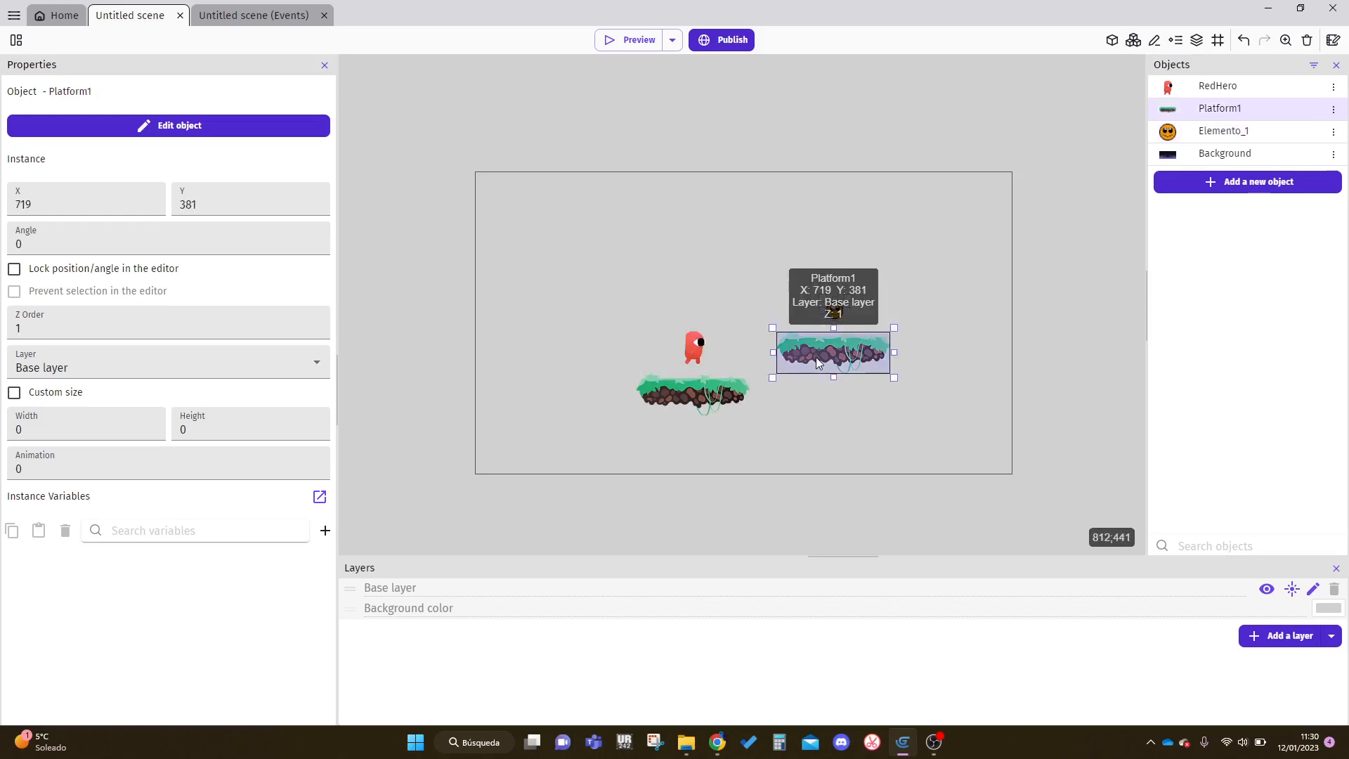
pyautogui.click(692, 394)
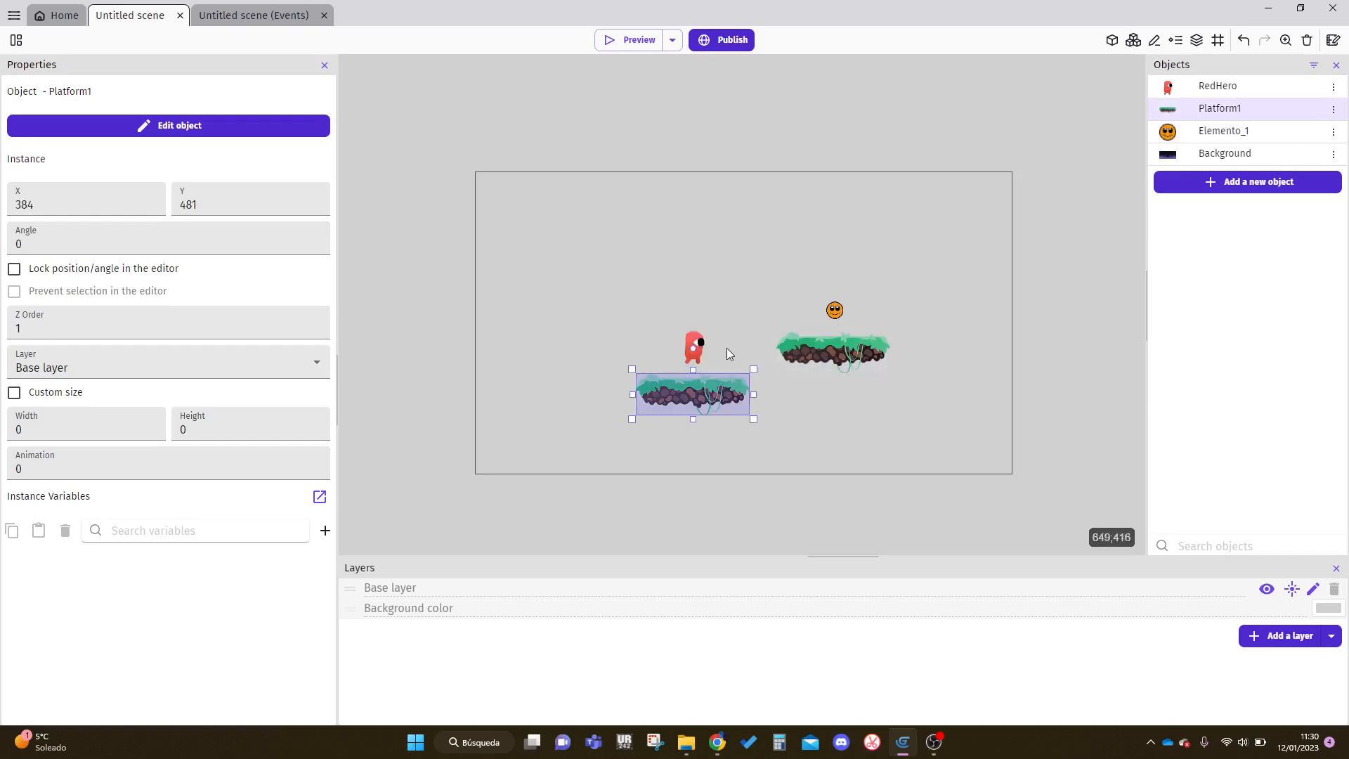
pyautogui.click(756, 322)
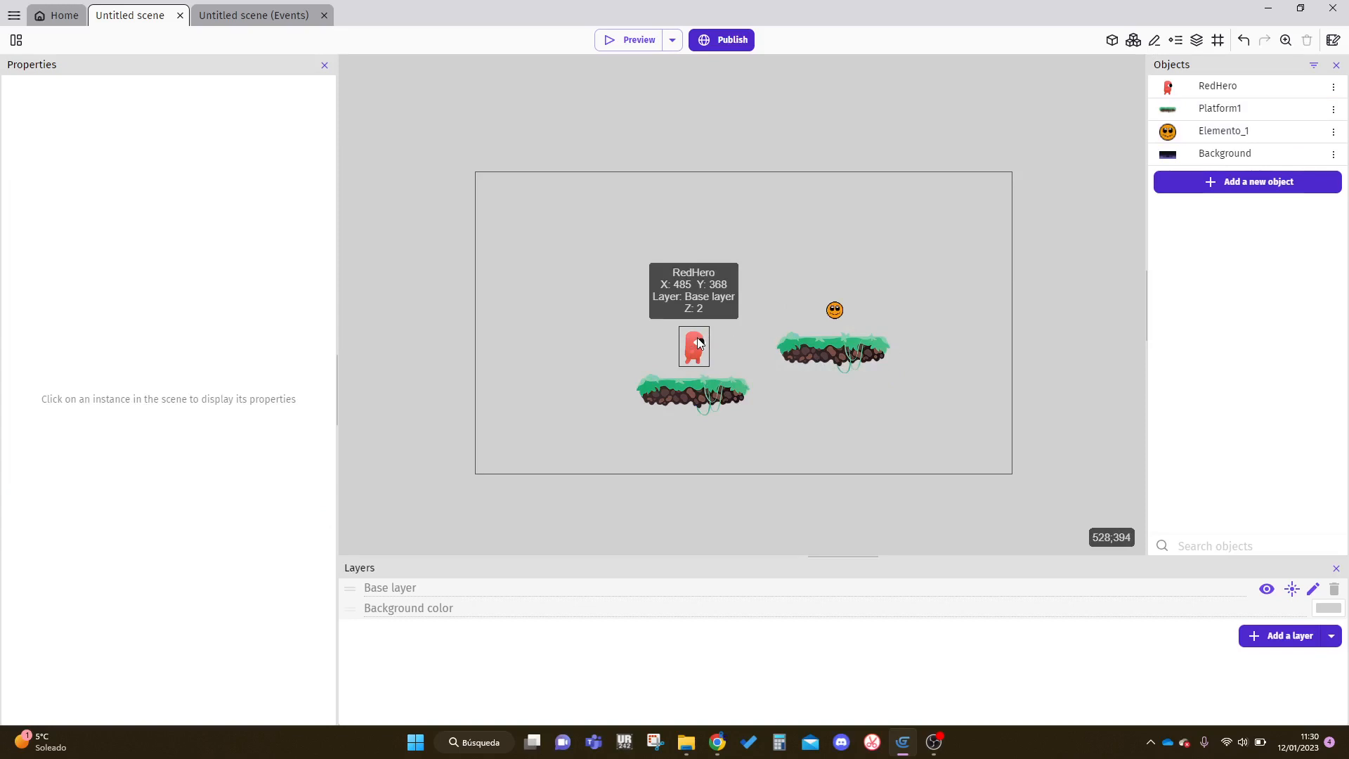
pyautogui.click(697, 344)
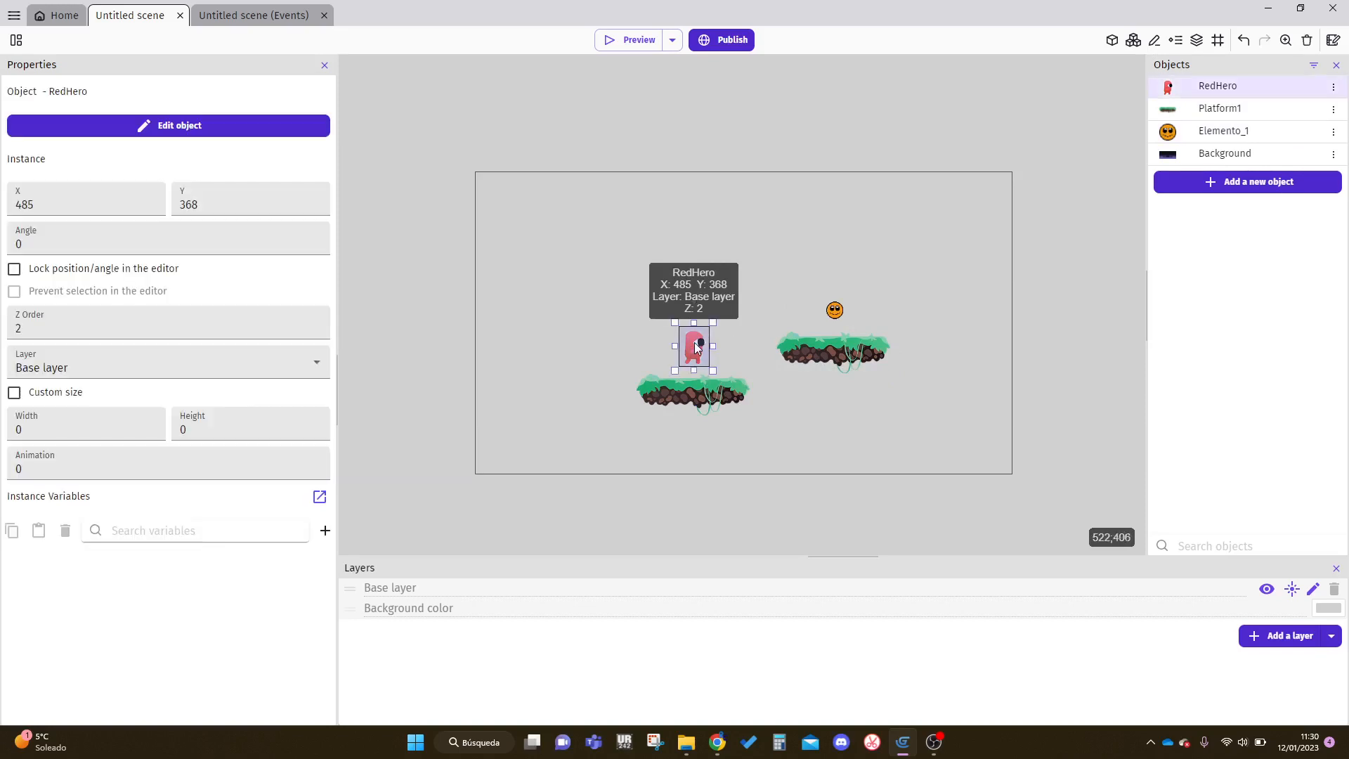
pyautogui.click(833, 315)
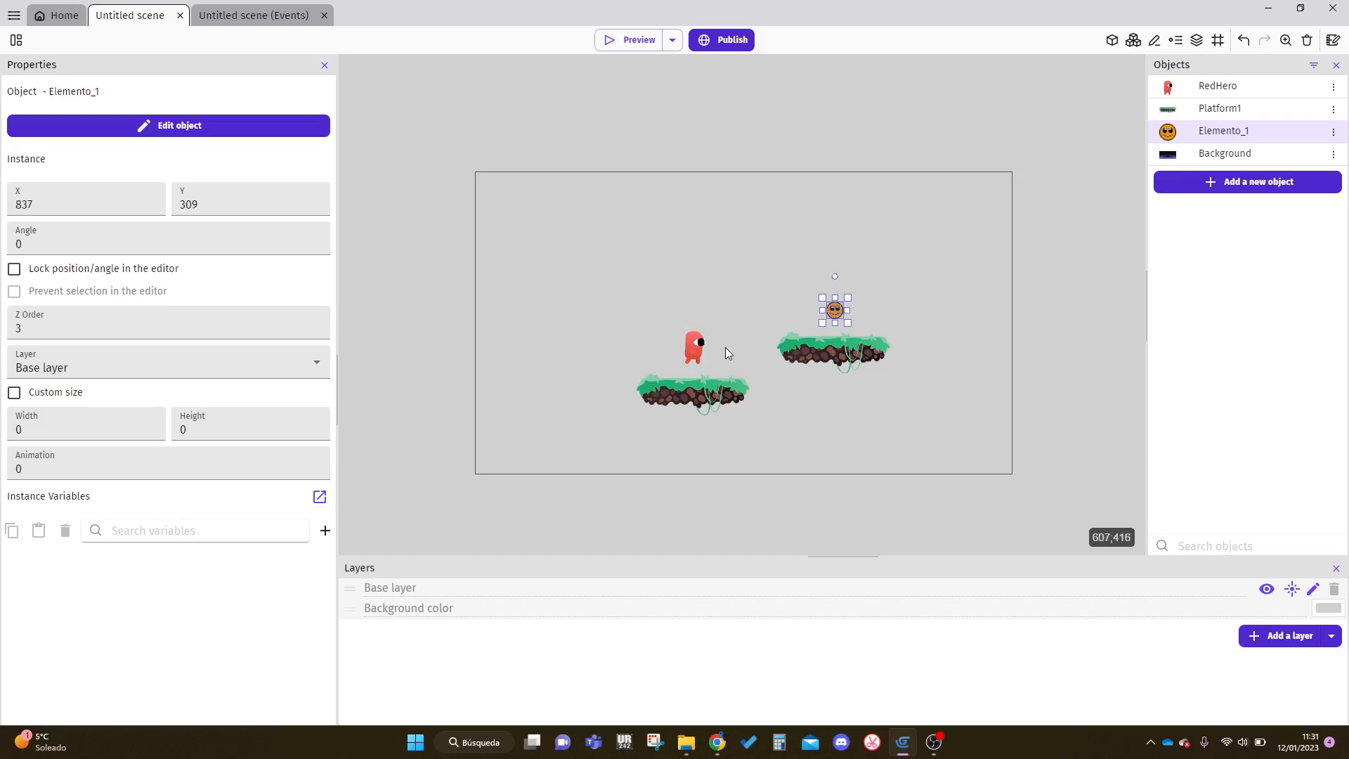
# Step: Raise the hero's Z order to 4
pyautogui.click(699, 354)
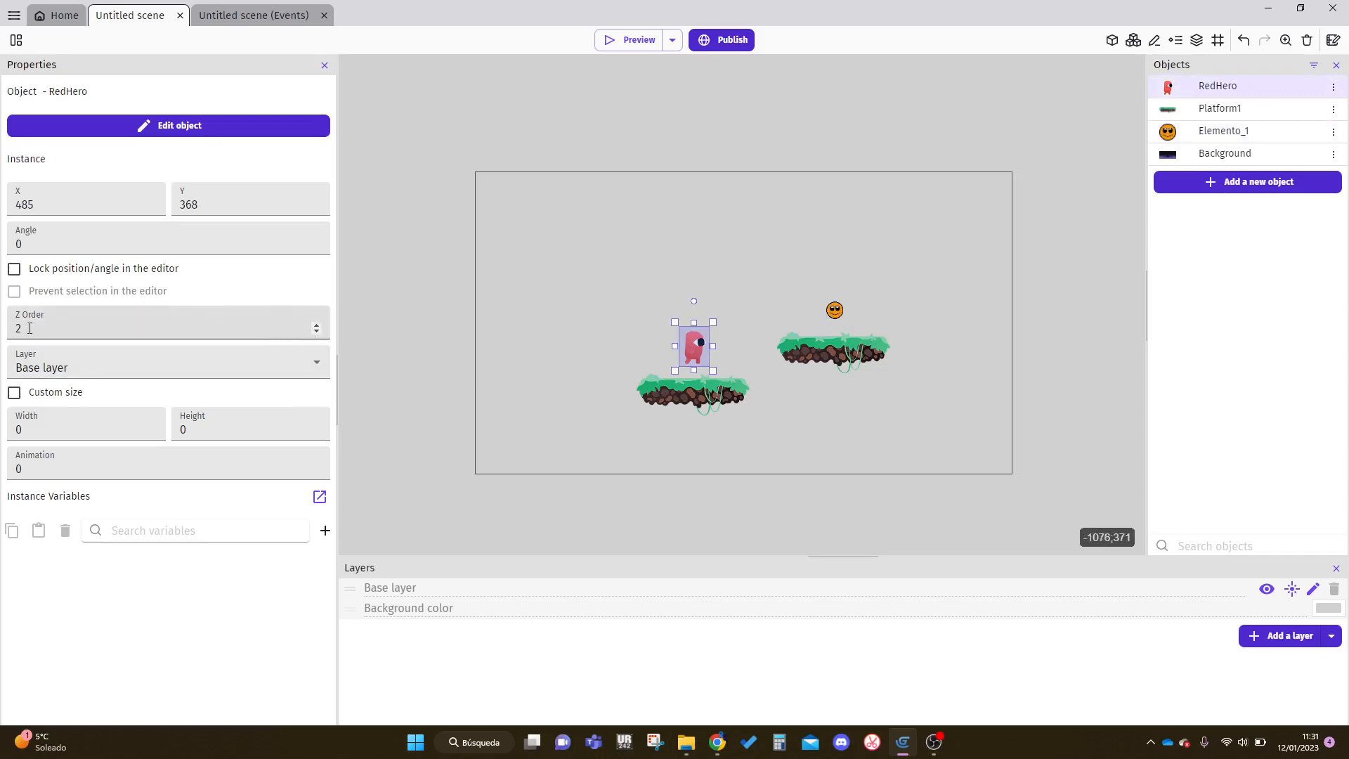
pyautogui.click(316, 325)
pyautogui.click(316, 325)
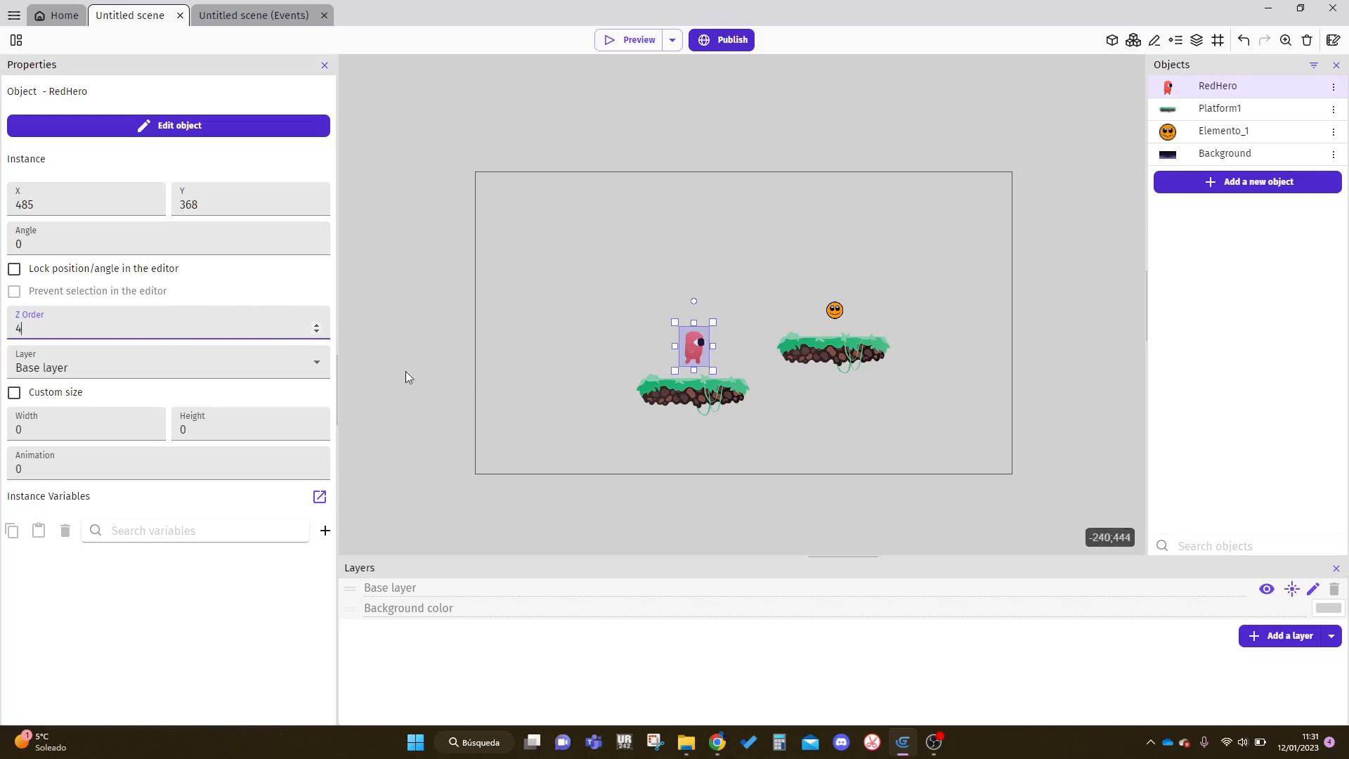
pyautogui.click(516, 374)
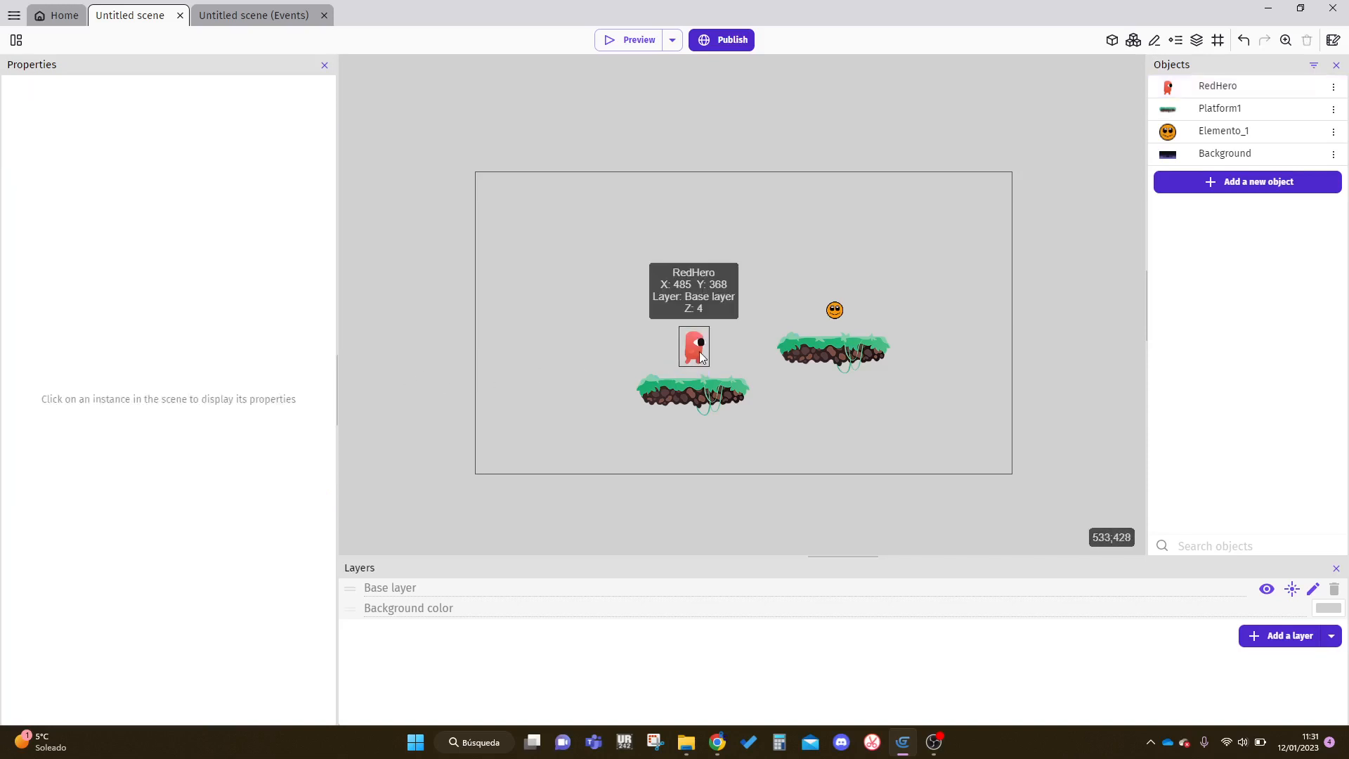
# Step: Nudge the hero slightly lower and right so it stands on the left platform
pyautogui.moveTo(700, 357)
pyautogui.mouseDown()
pyautogui.moveTo(743, 334)
pyautogui.moveTo(841, 320)
pyautogui.moveTo(727, 339)
pyautogui.moveTo(702, 361)
pyautogui.mouseUp()
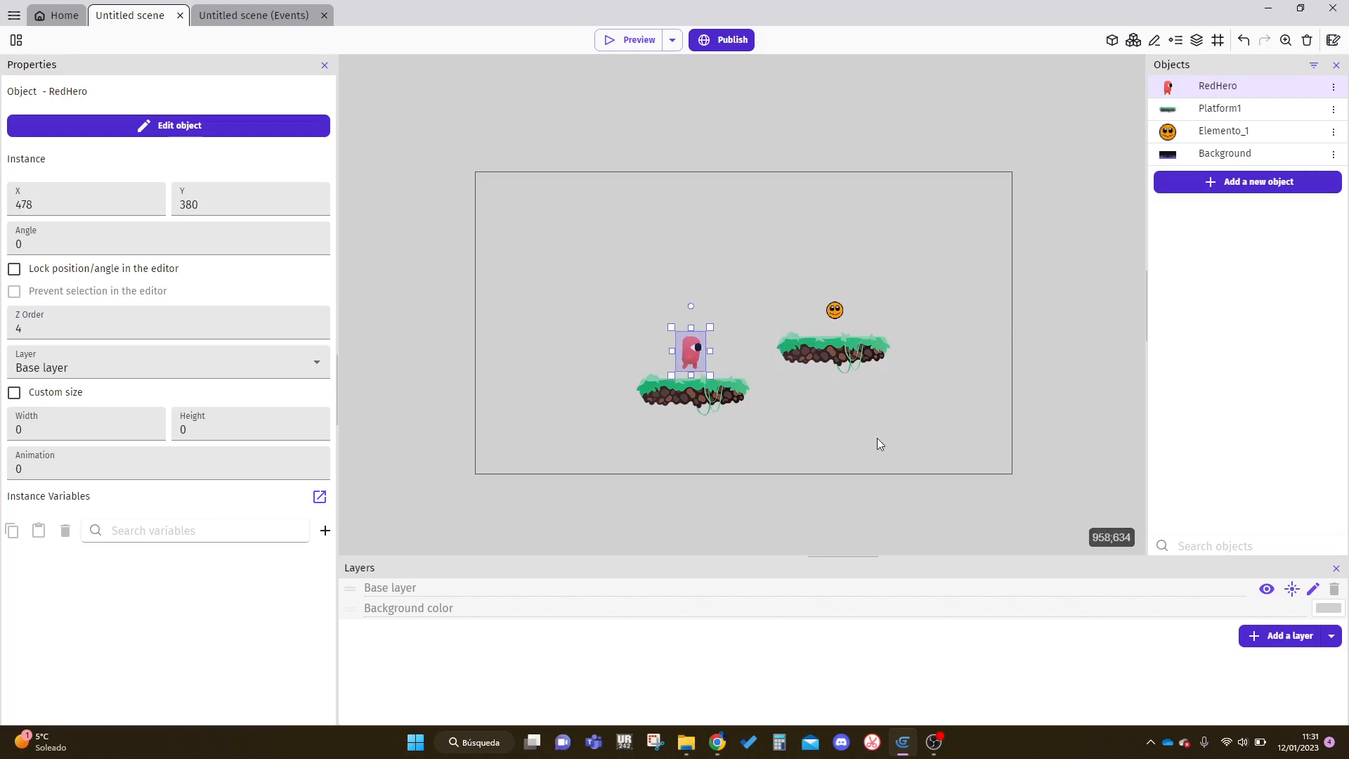
pyautogui.click(787, 404)
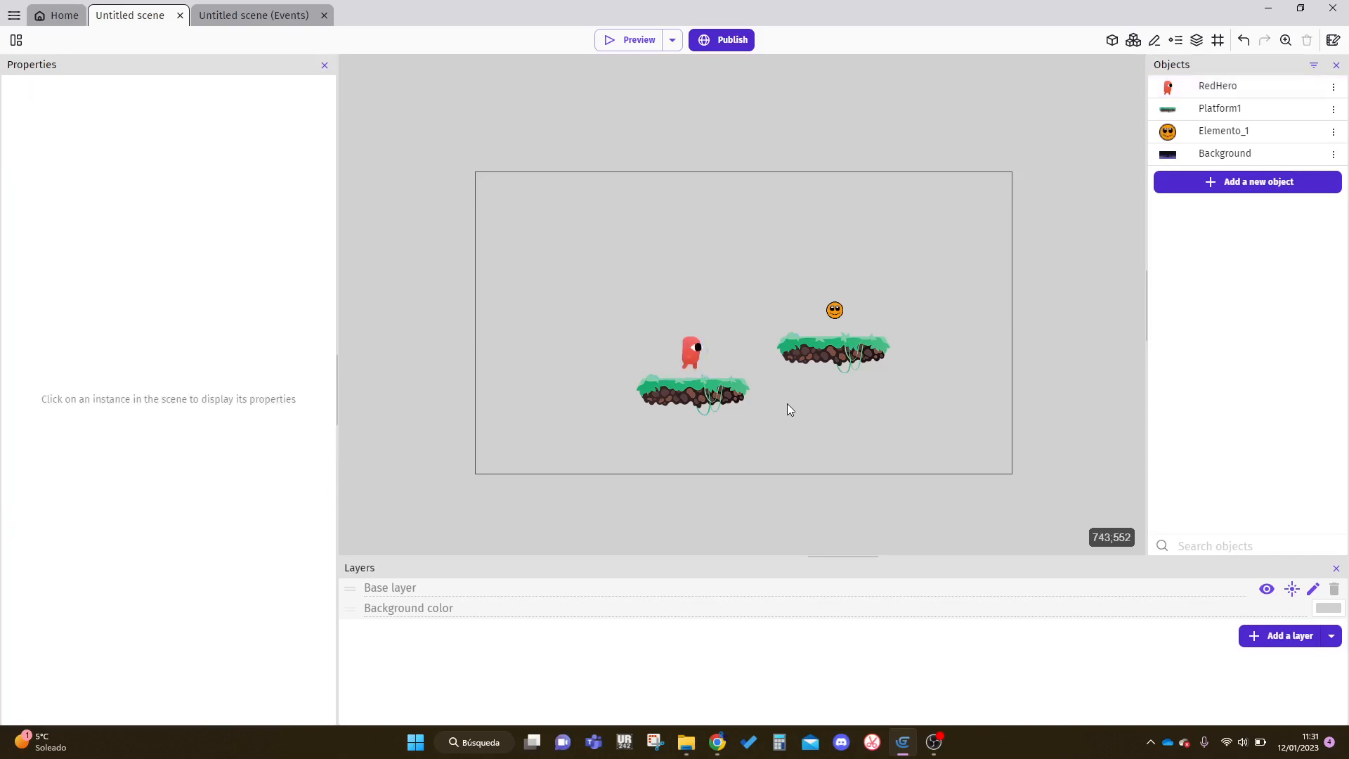
pyautogui.click(694, 356)
pyautogui.moveTo(696, 356); pyautogui.dragTo(702, 359)
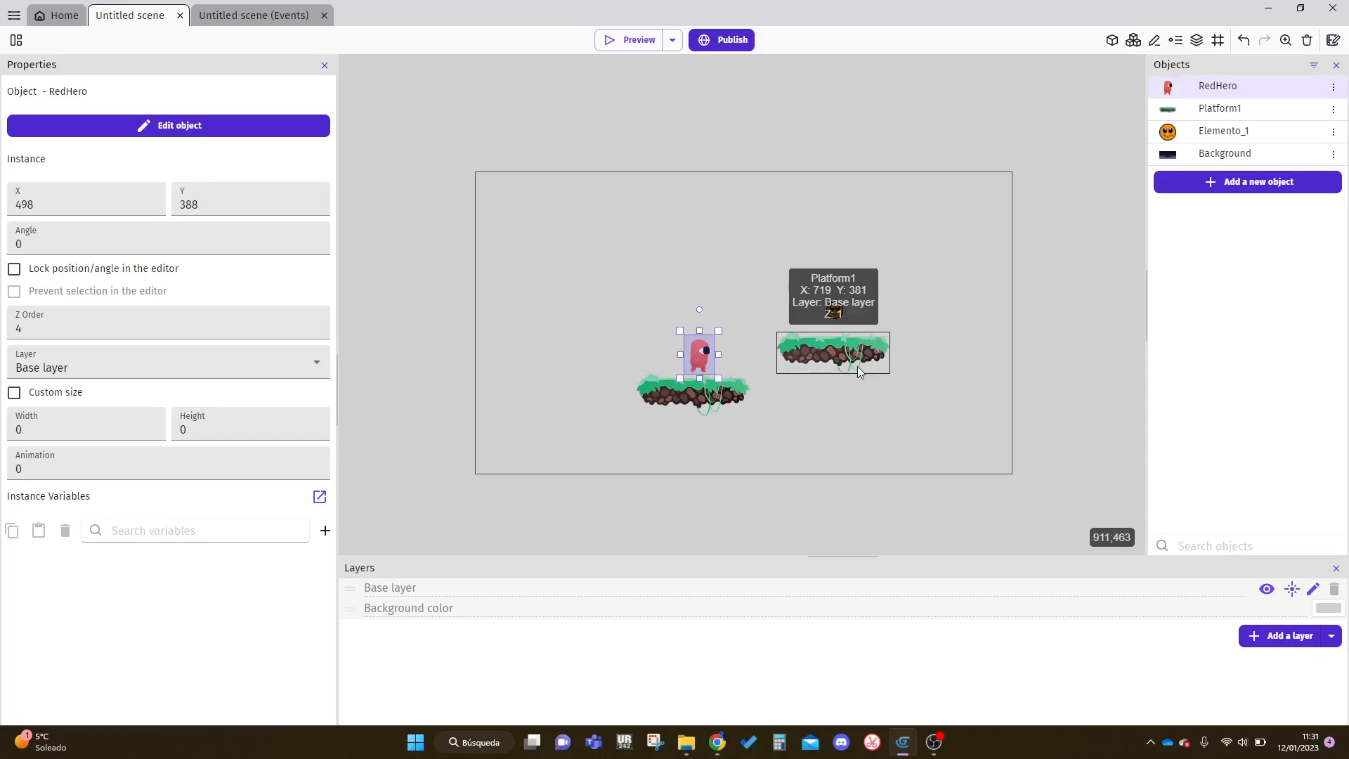
# Step: Add the Moon asset from the GDevelop Platformer pack to the scene's objects
pyautogui.click(1259, 184)
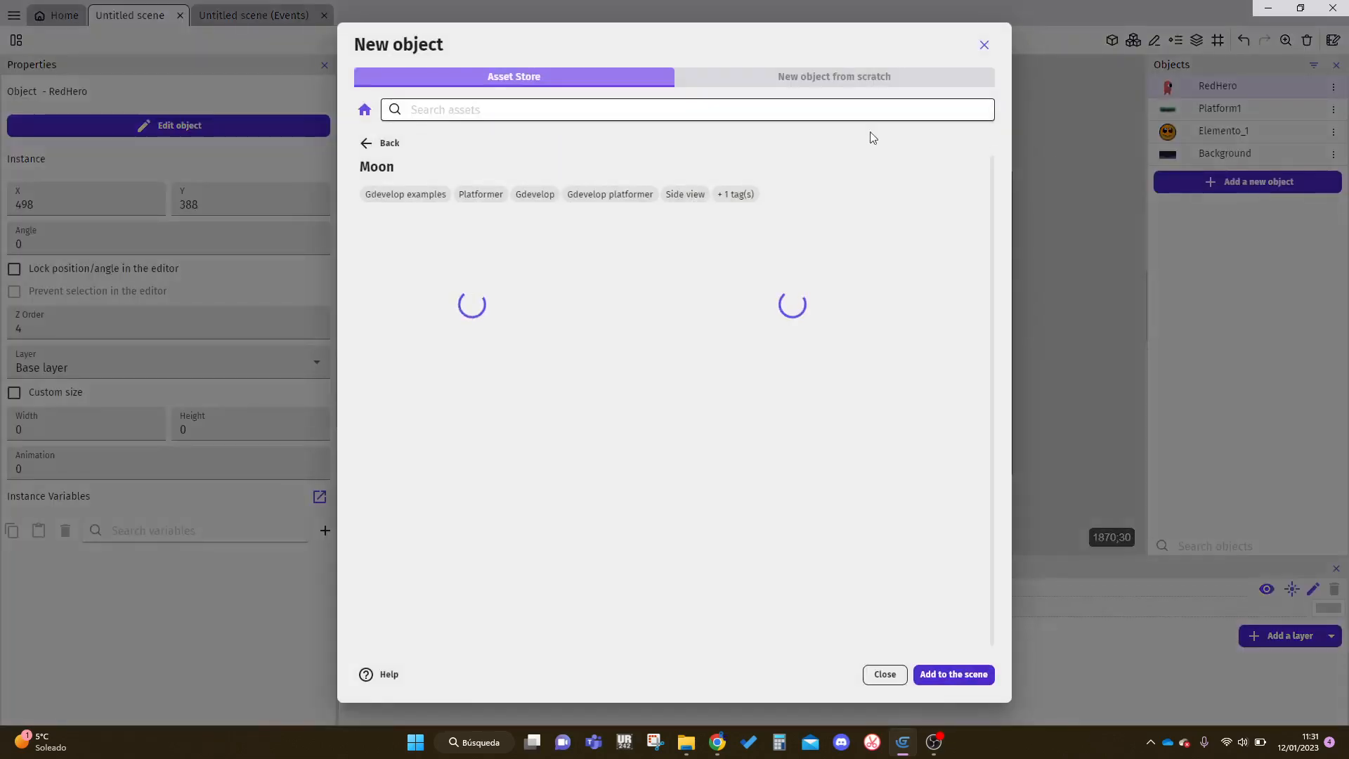
pyautogui.click(387, 144)
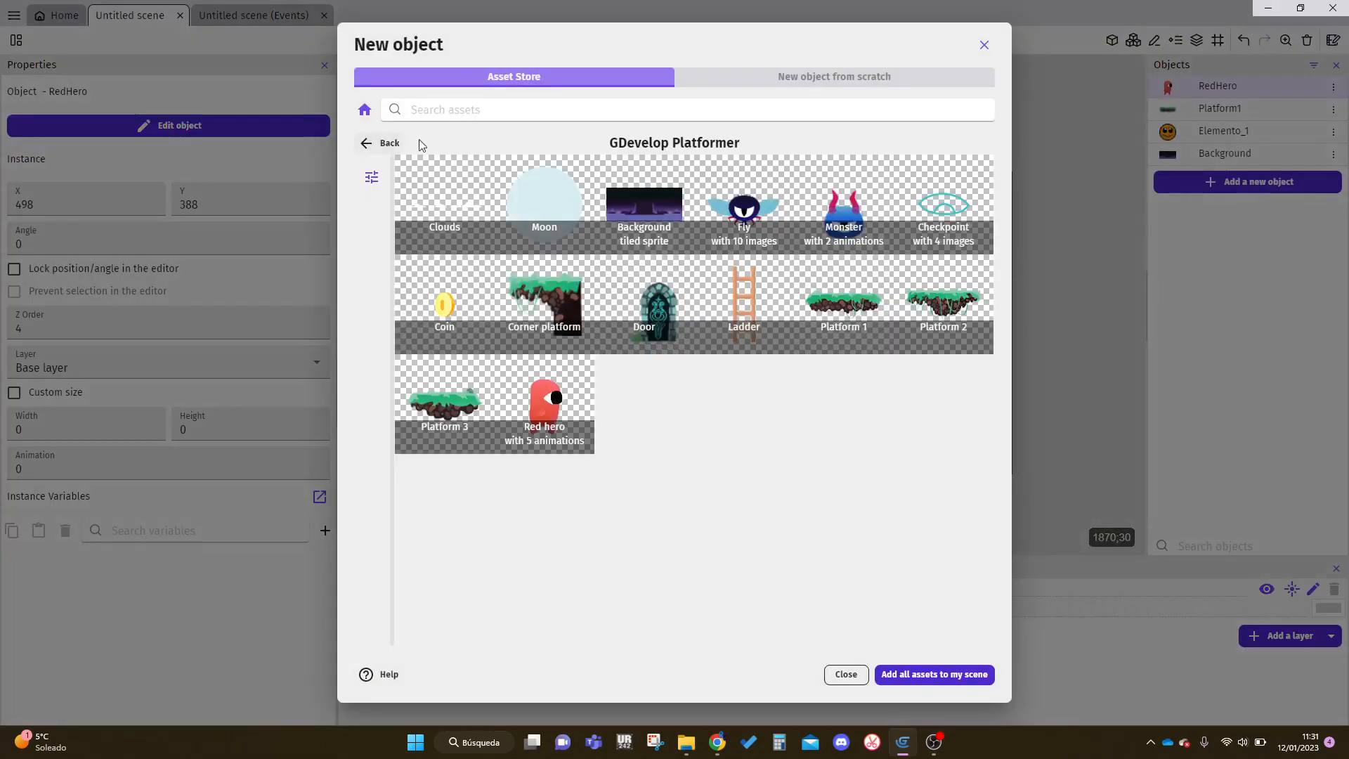
pyautogui.click(388, 146)
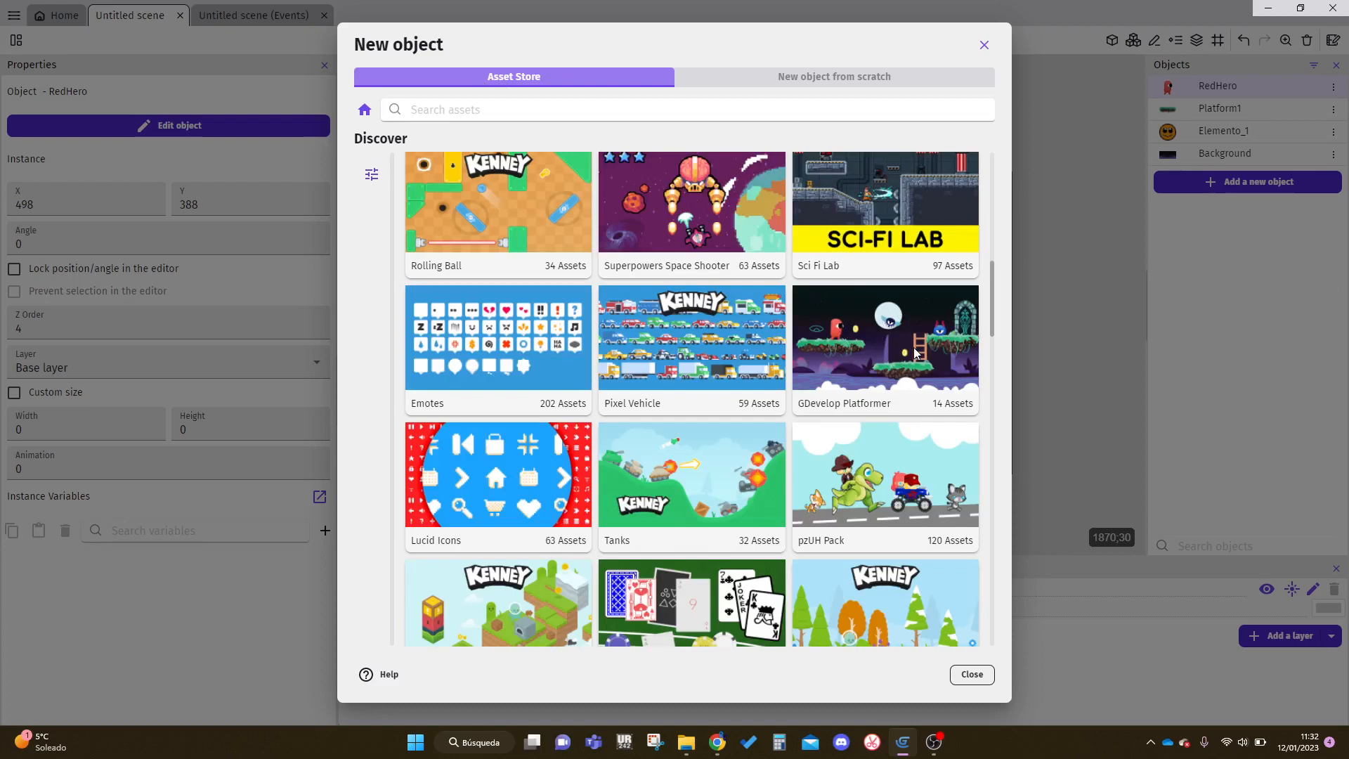
pyautogui.click(888, 335)
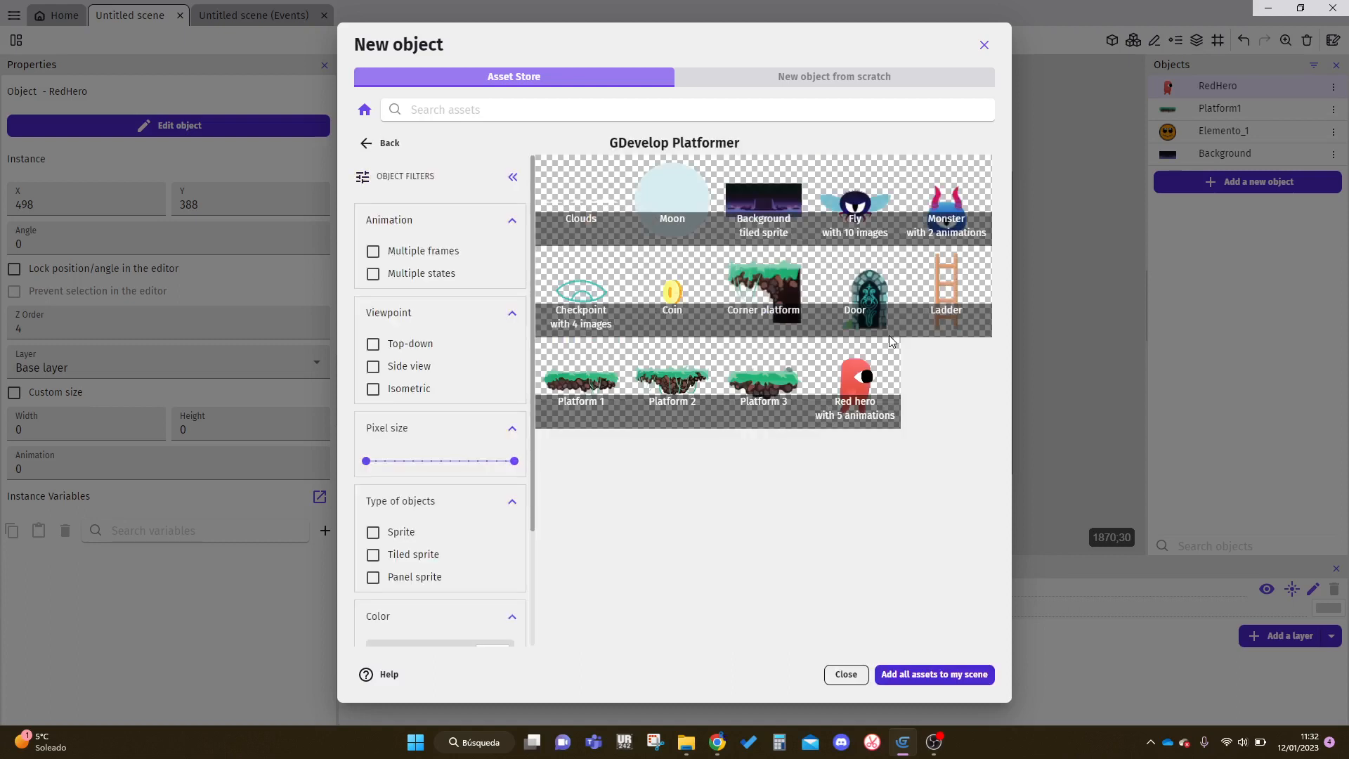
pyautogui.click(675, 193)
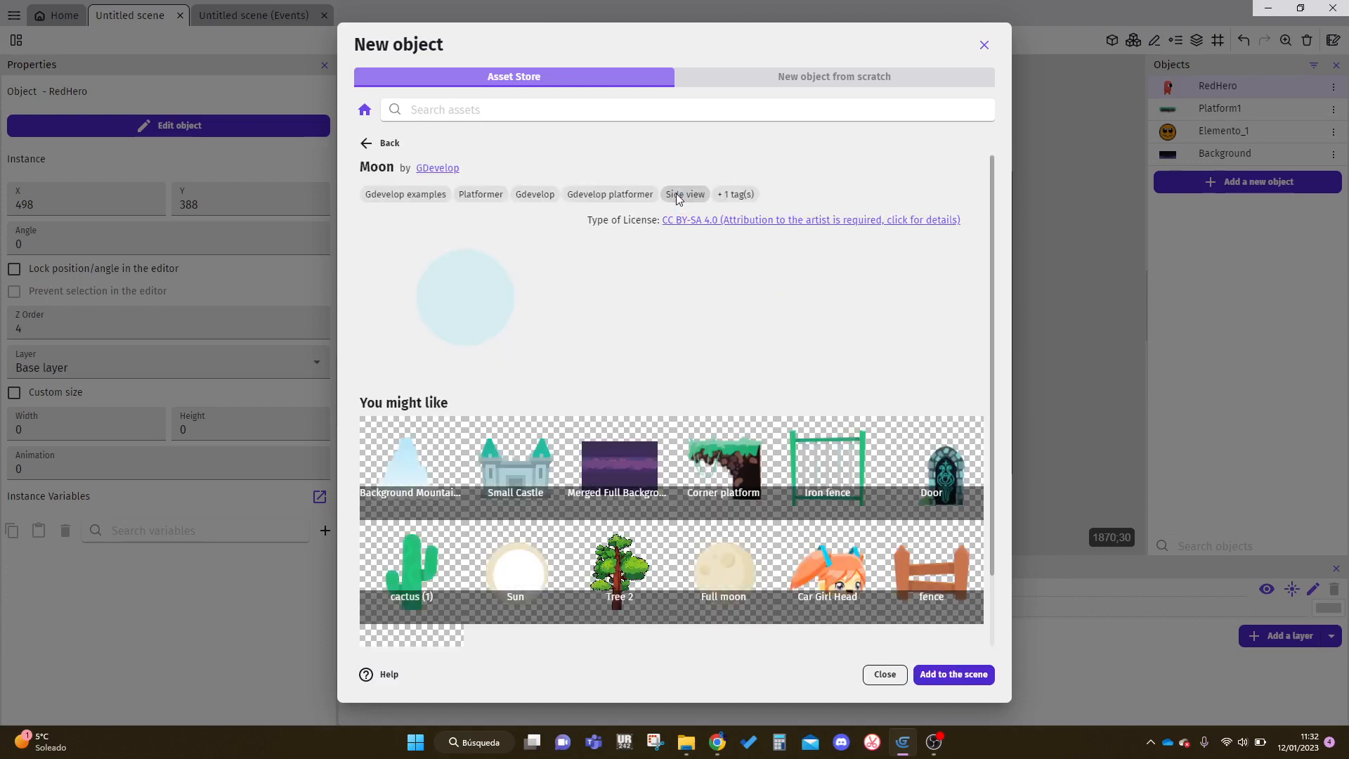
pyautogui.click(962, 674)
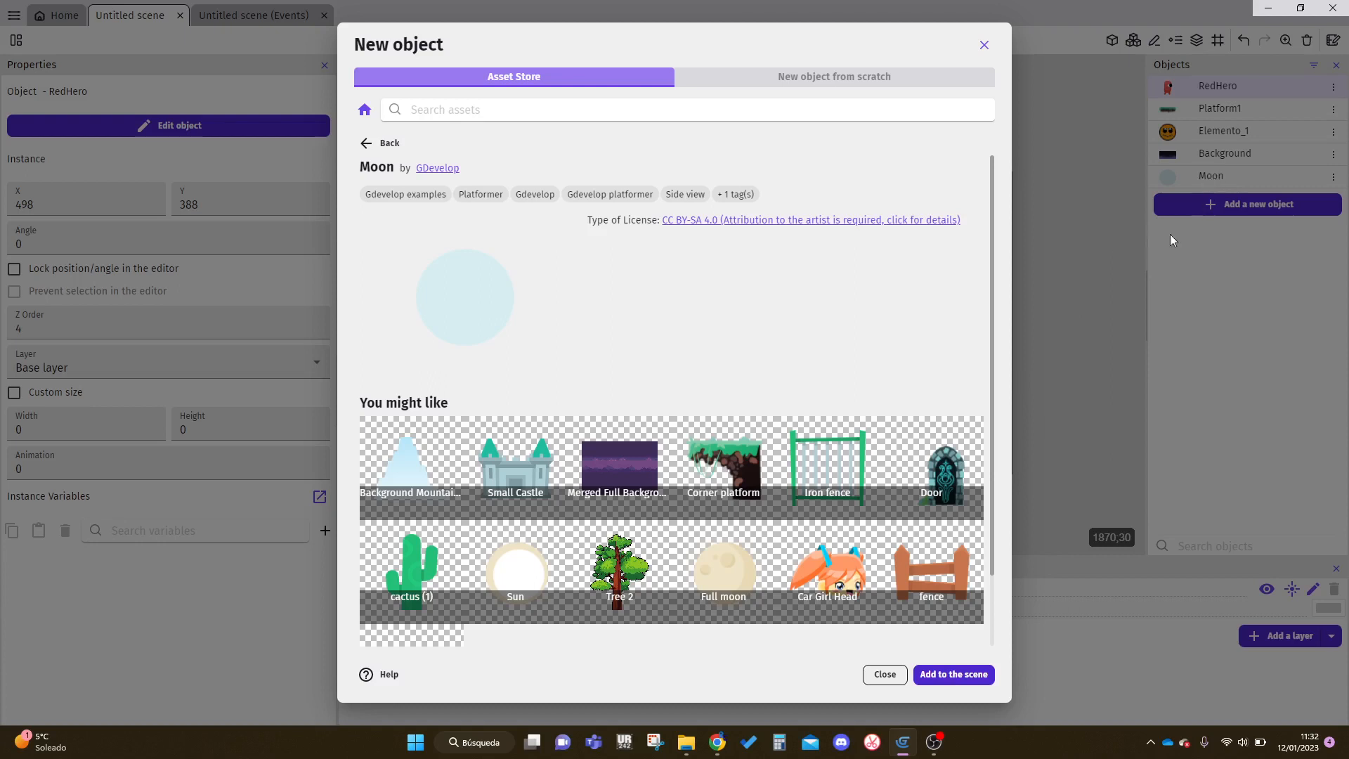
pyautogui.click(888, 678)
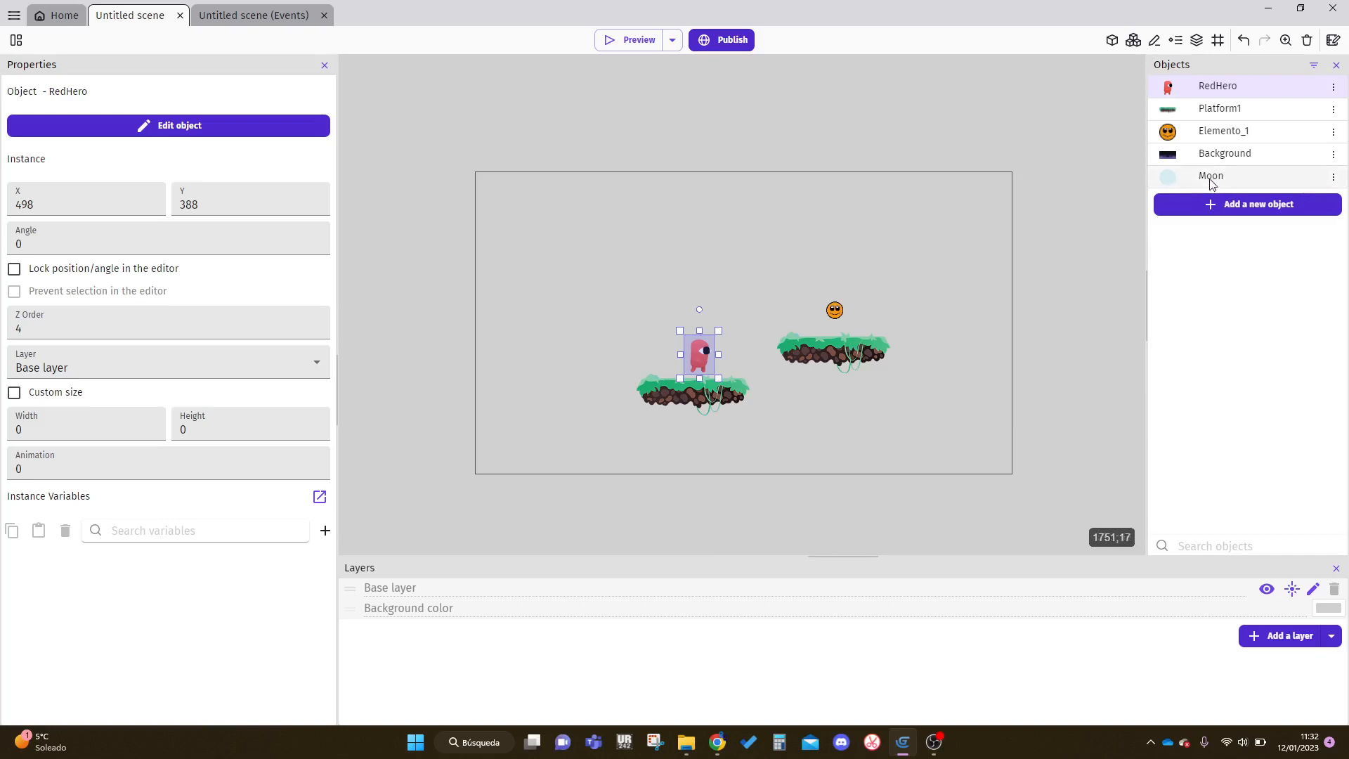
# Step: Place a Moon instance near the top-left of the scene
pyautogui.moveTo(1211, 184); pyautogui.dragTo(587, 189)
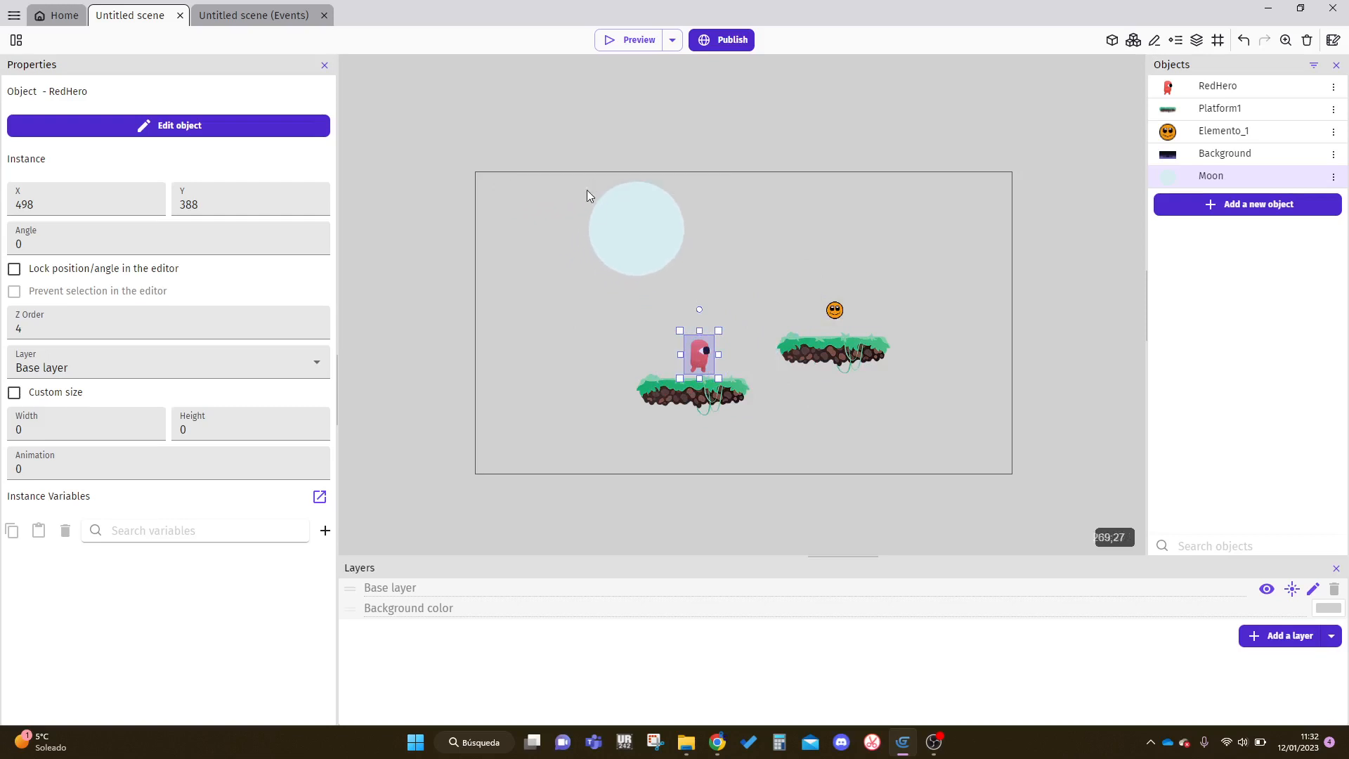
pyautogui.click(1000, 340)
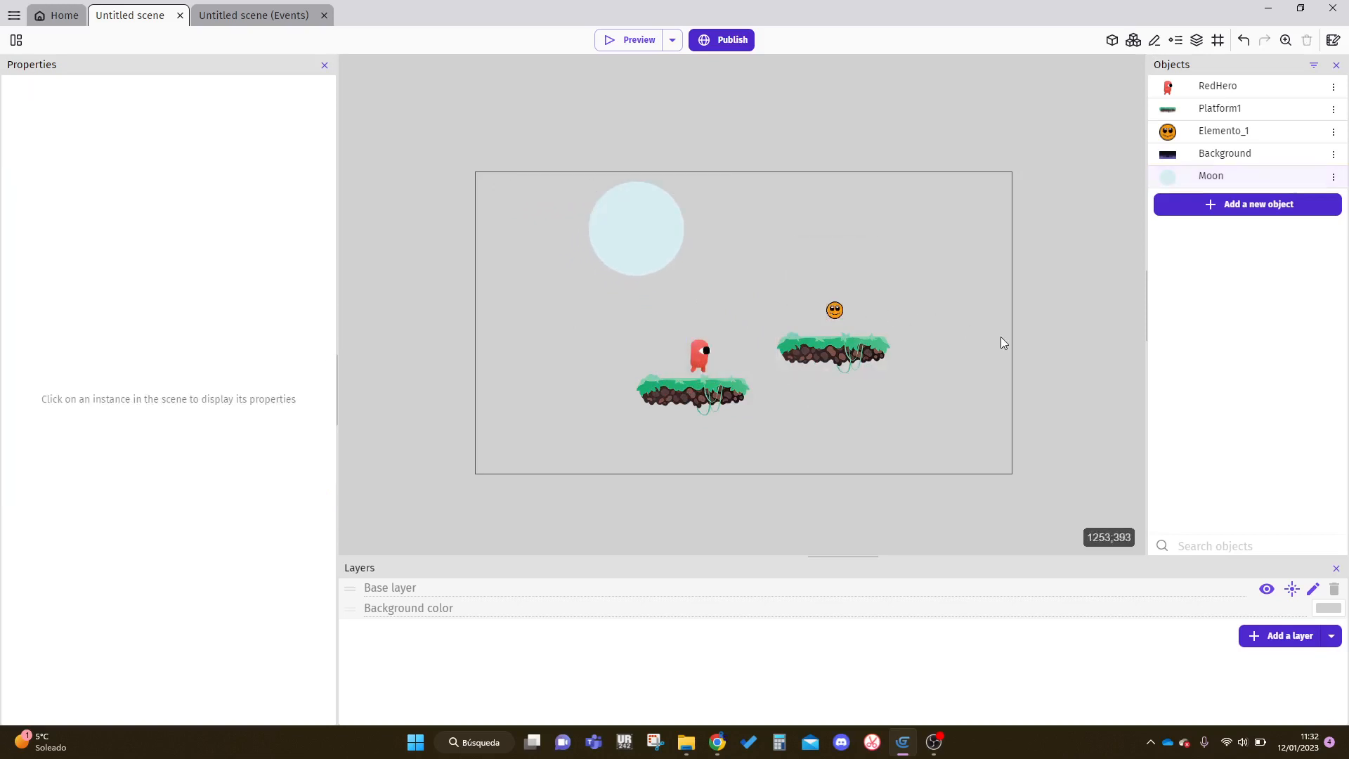
# Step: Enlarge the Moon instance to about 798 by 801 pixels
pyautogui.click(631, 233)
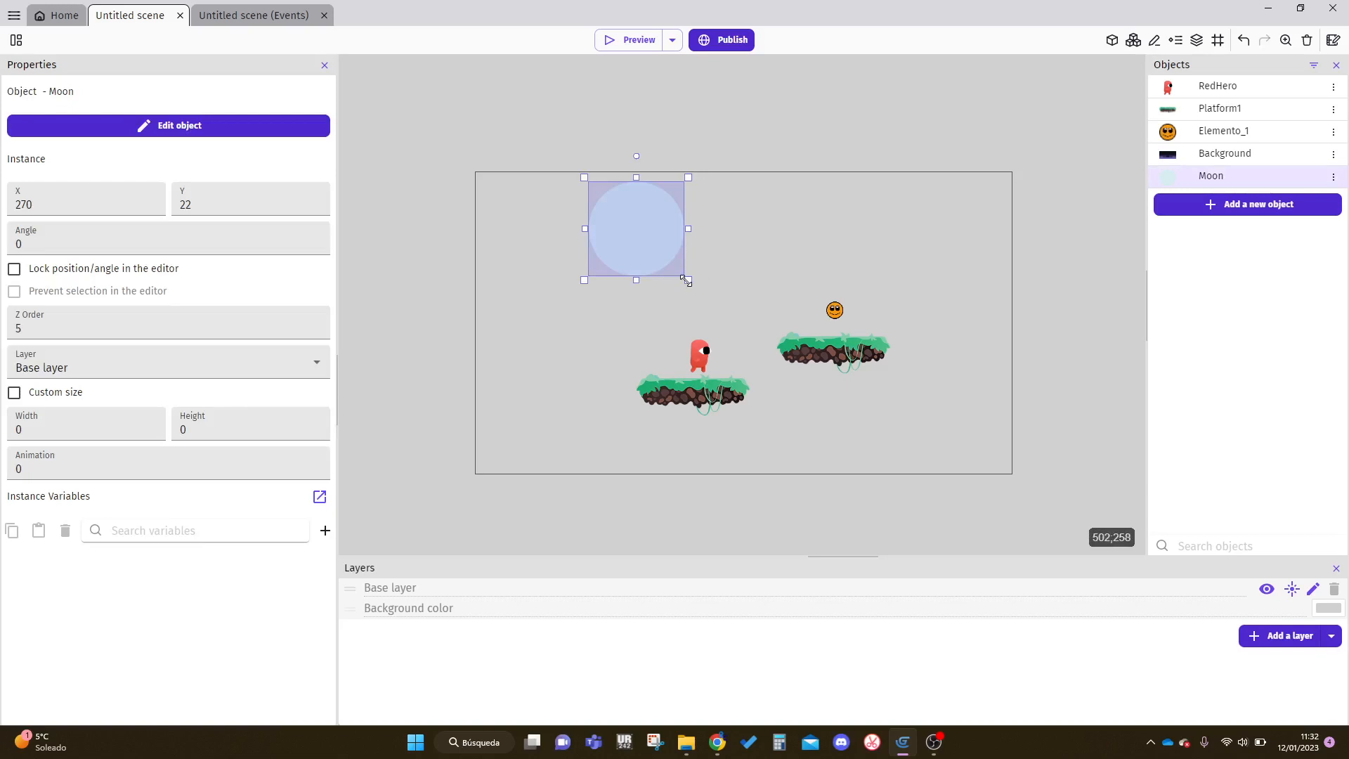
pyautogui.moveTo(686, 280)
pyautogui.mouseDown()
pyautogui.moveTo(690, 320)
pyautogui.moveTo(693, 290)
pyautogui.mouseUp()
pyautogui.click(727, 271)
pyautogui.click(662, 235)
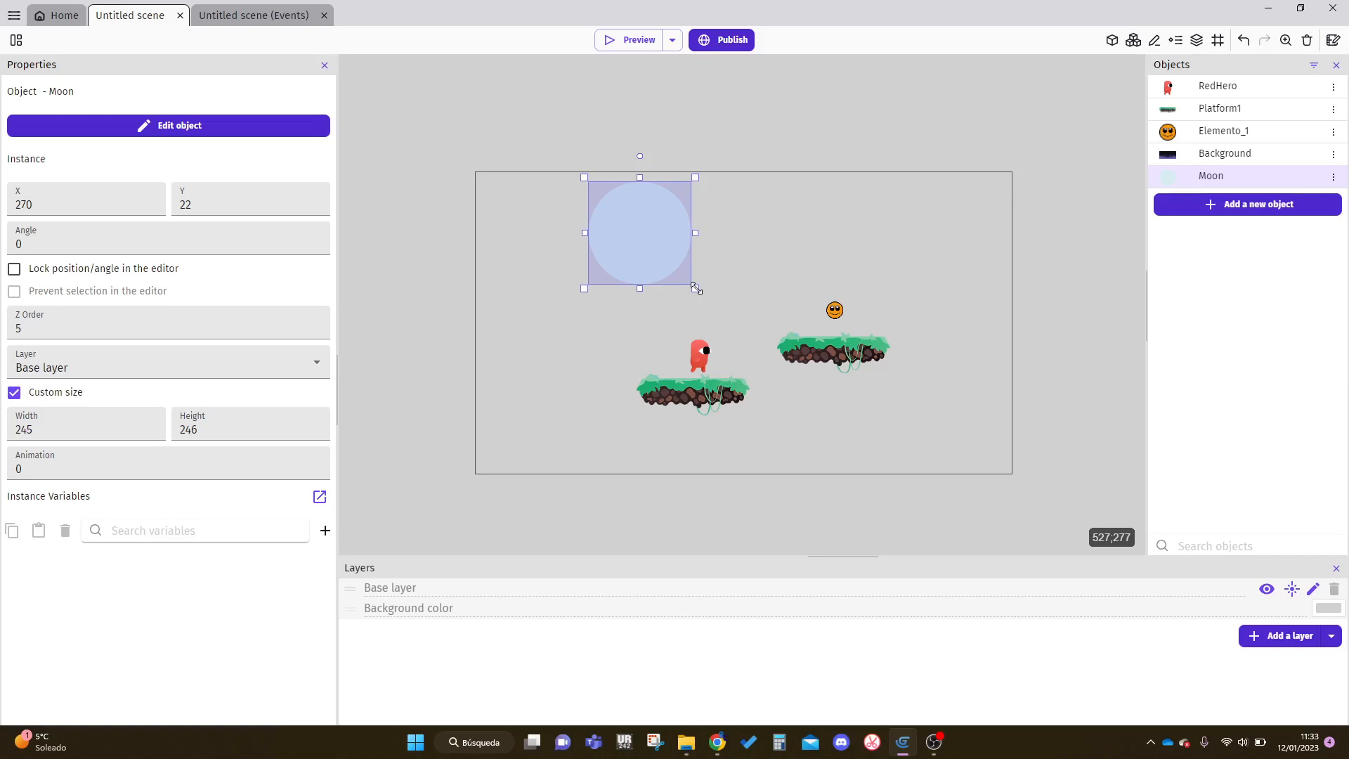
pyautogui.moveTo(695, 288); pyautogui.dragTo(936, 445)
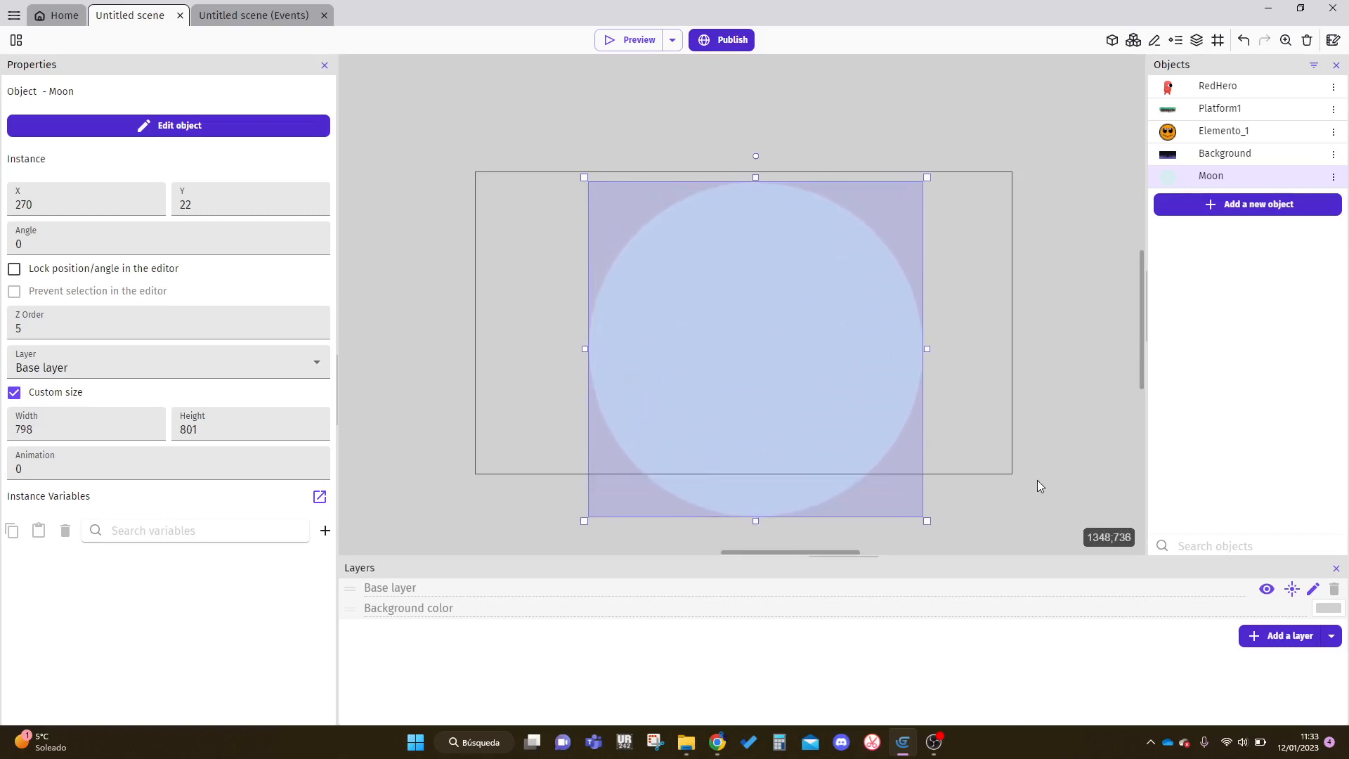
pyautogui.click(666, 153)
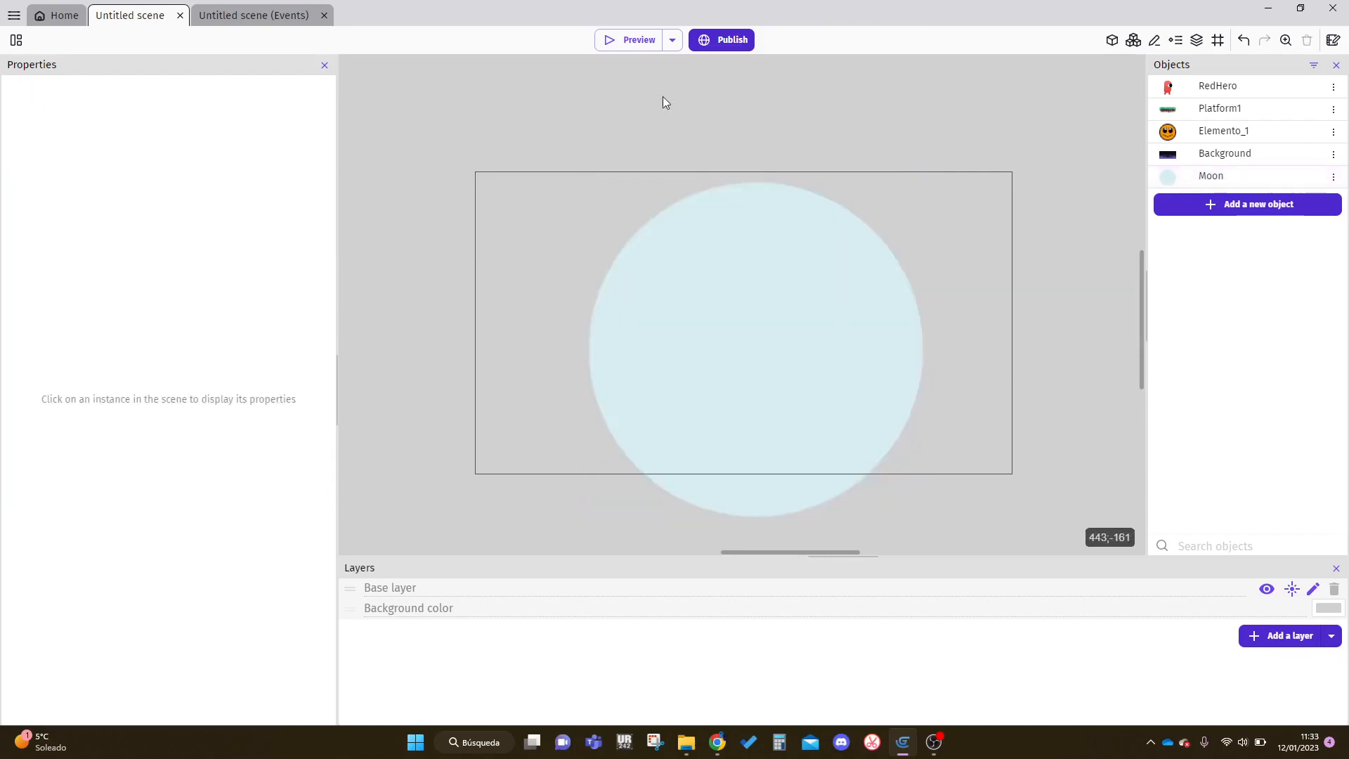
# Step: Preview the scene and close the preview window
pyautogui.click(639, 45)
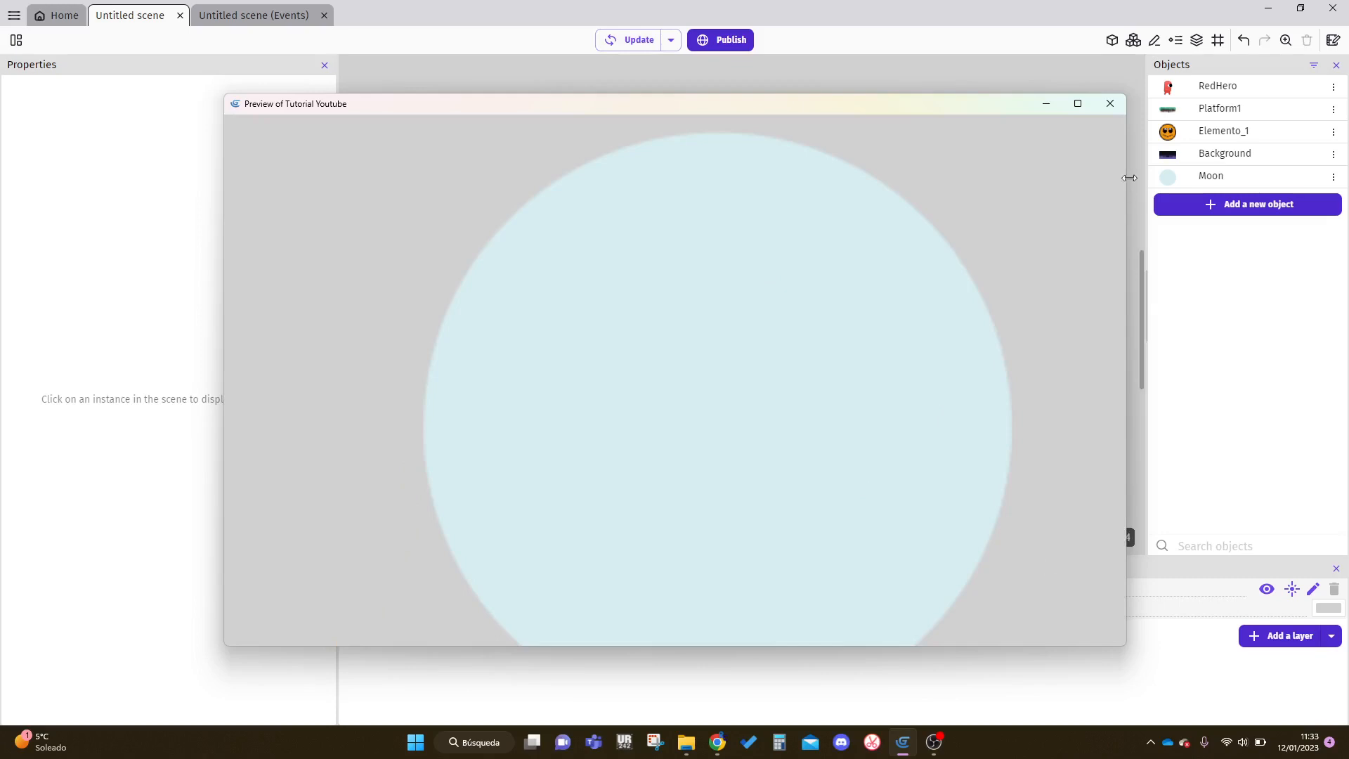
pyautogui.click(1114, 111)
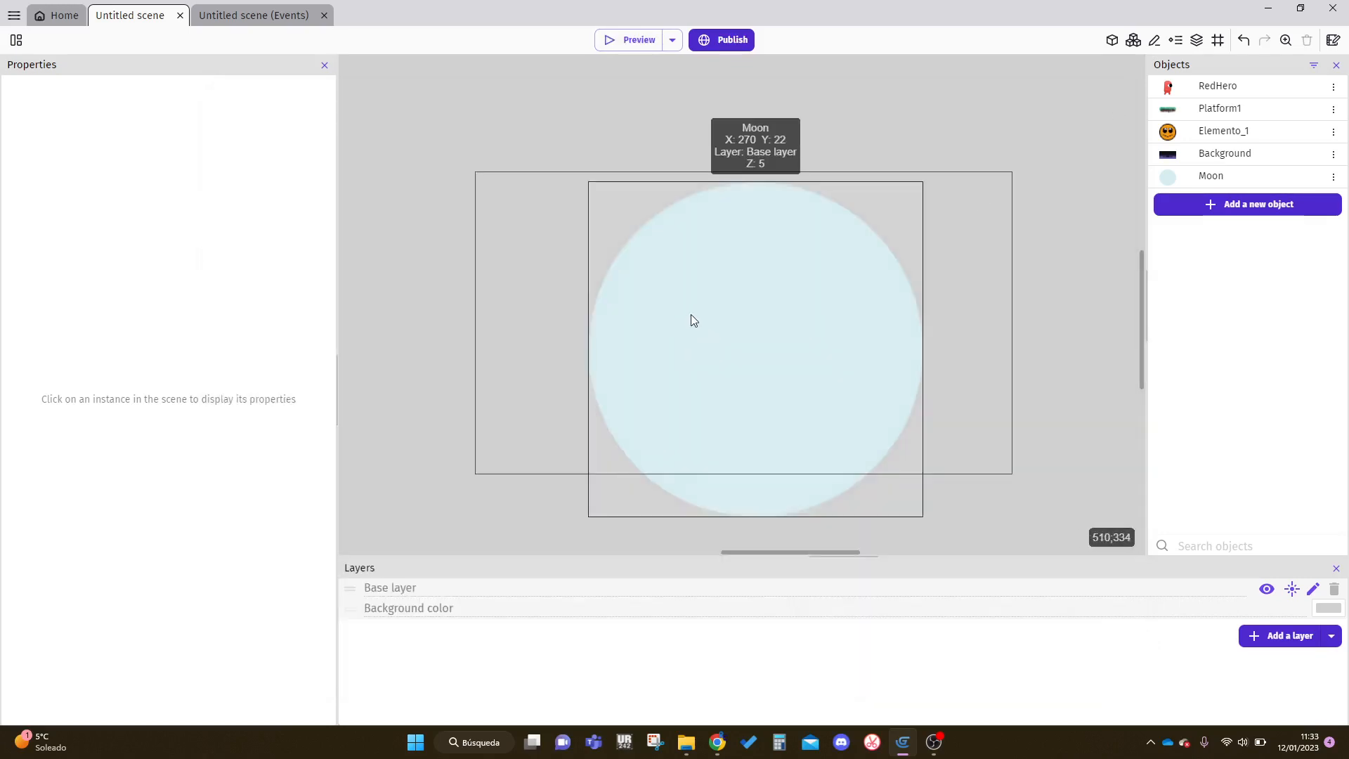
# Step: Set the Moon's Z order to 0 so it sits behind the other objects
pyautogui.click(741, 263)
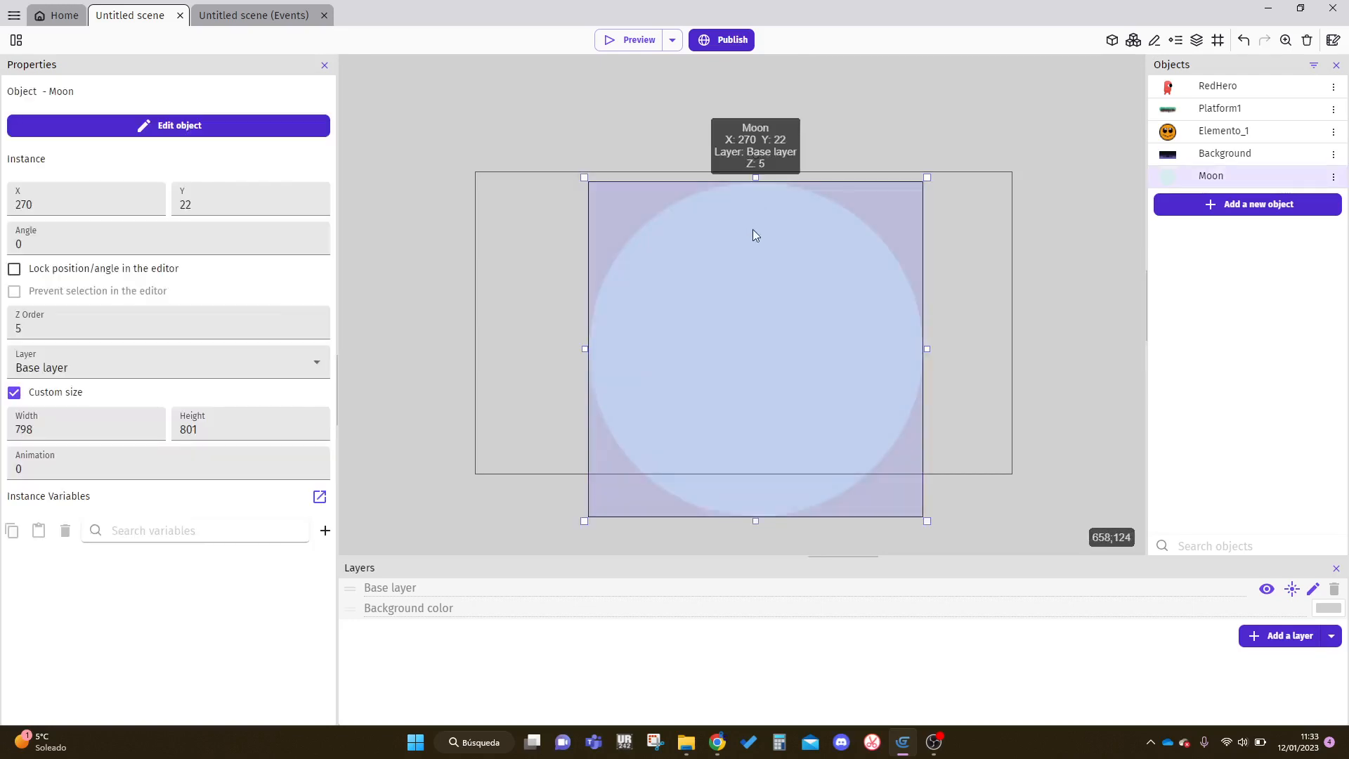
pyautogui.click(317, 333)
pyautogui.click(318, 333)
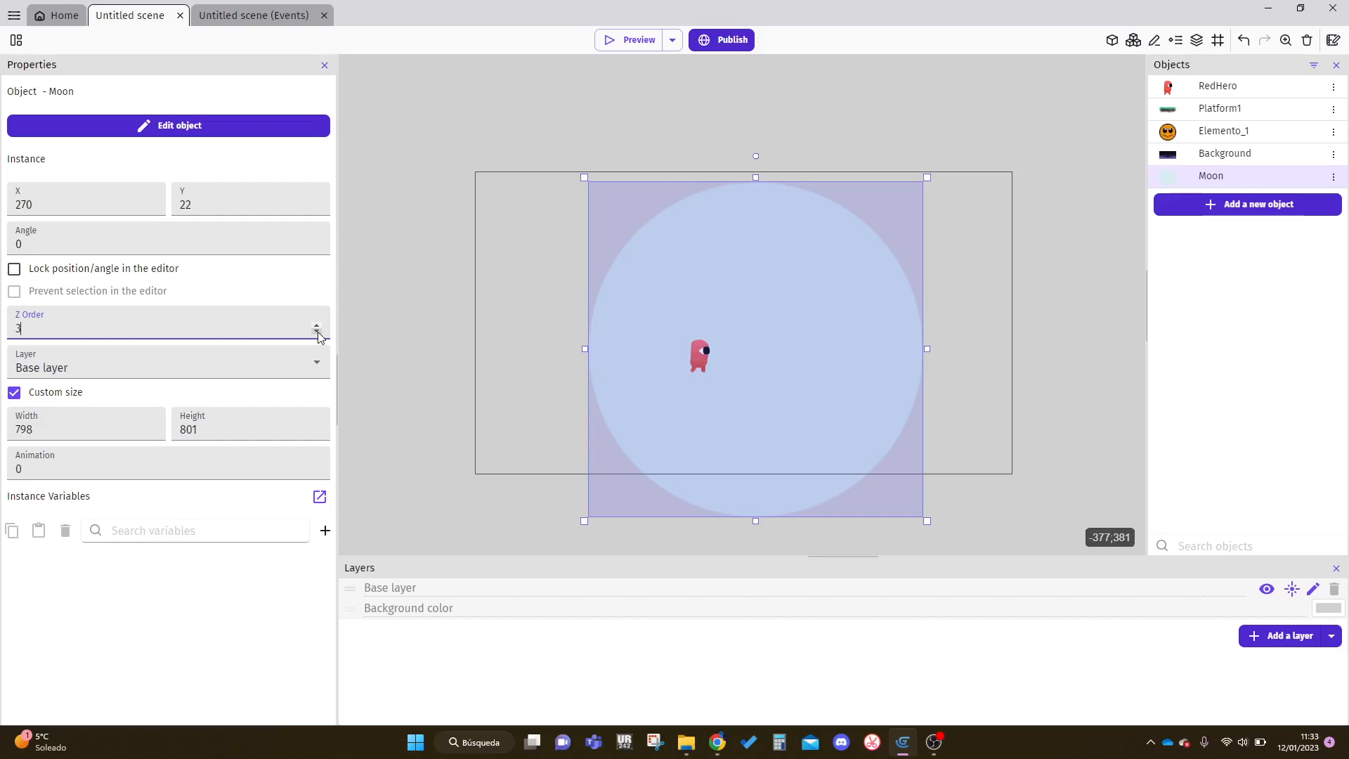
pyautogui.click(317, 333)
pyautogui.click(318, 336)
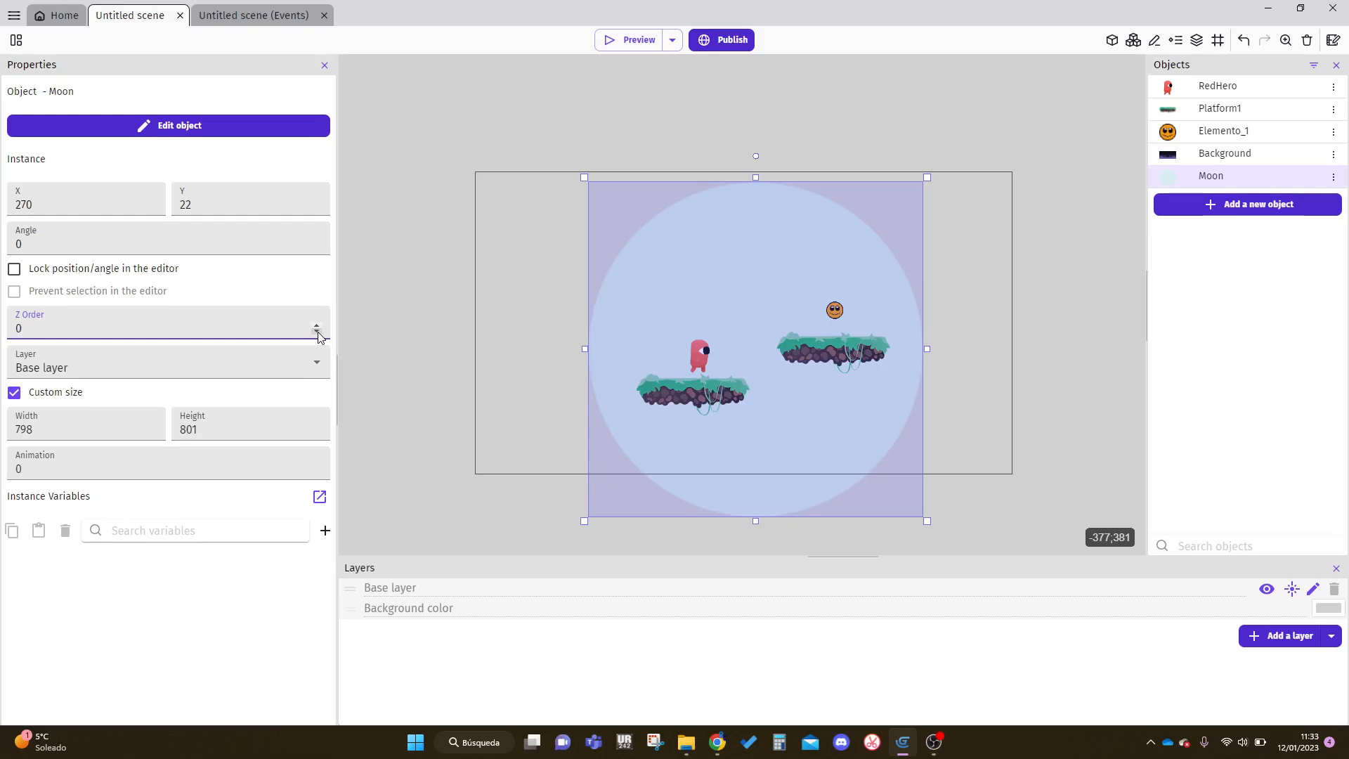
# Step: Move the Moon up to about Y -15 and preview the scene
pyautogui.moveTo(752, 297); pyautogui.dragTo(752, 283)
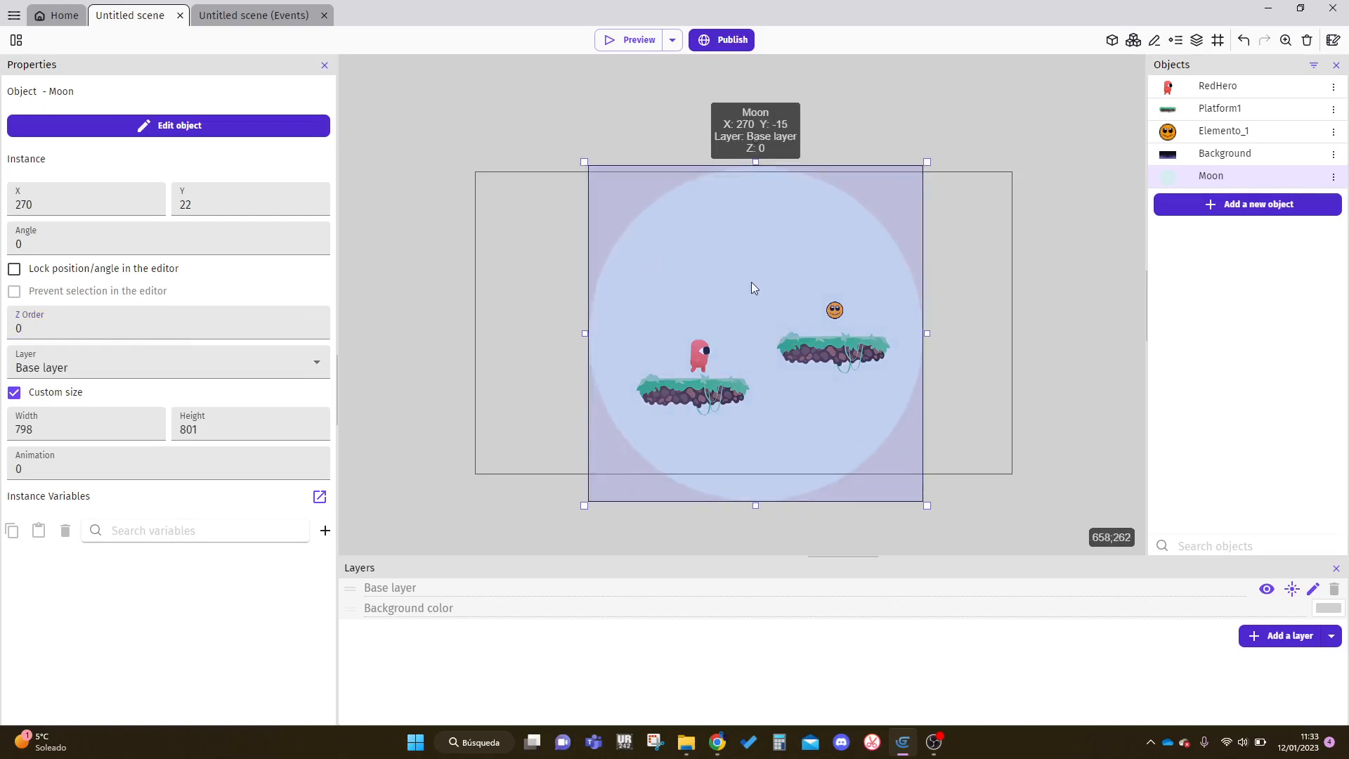
pyautogui.click(630, 41)
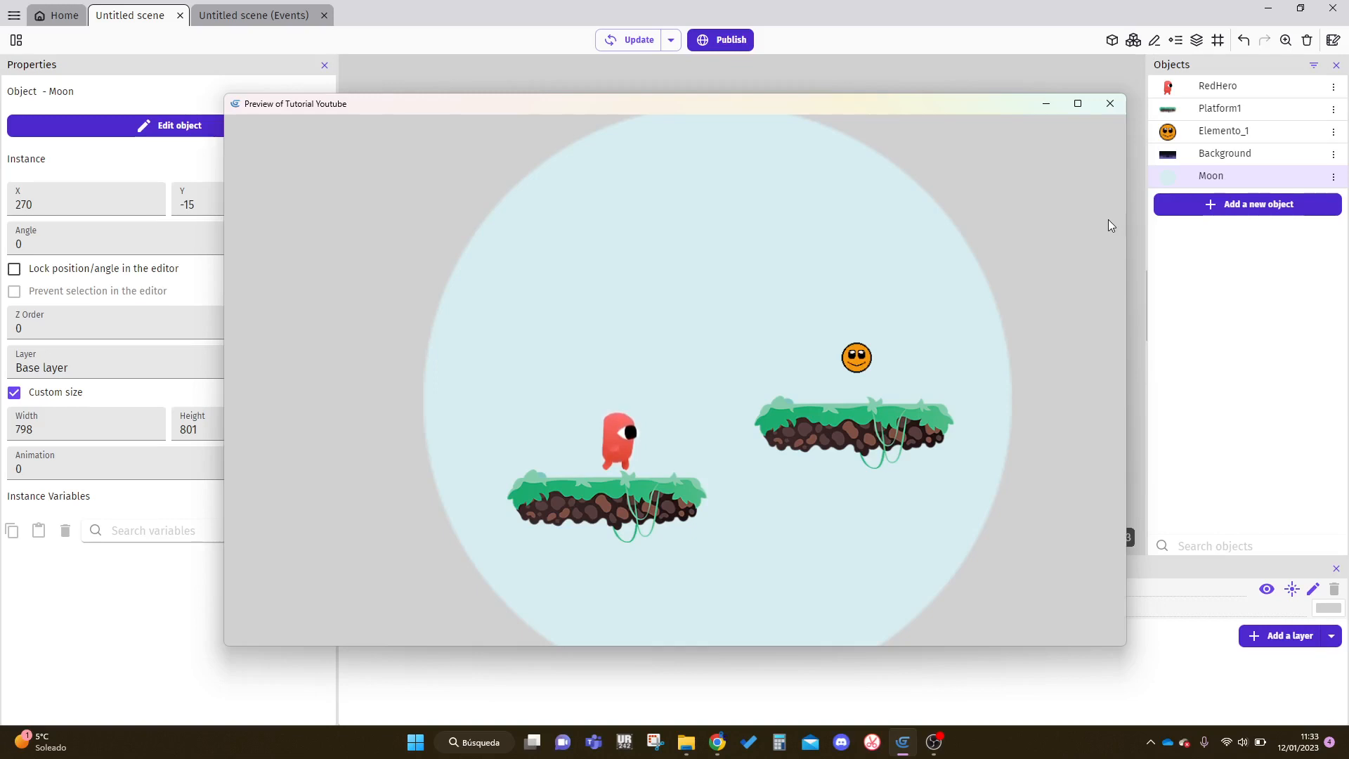
# Step: Test the hero's running and jumping in the preview and close the preview window
pyautogui.press('Right')
pyautogui.press('space')
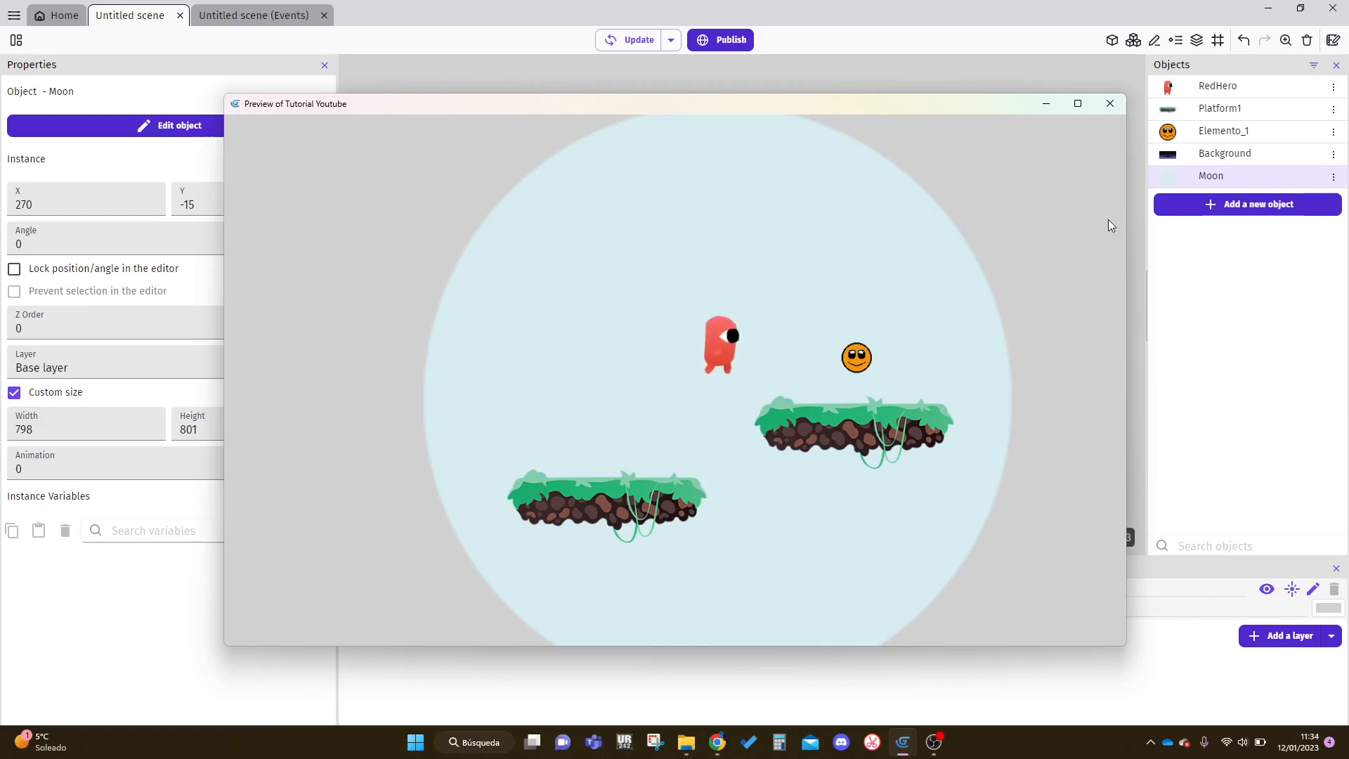
pyautogui.press('Right')
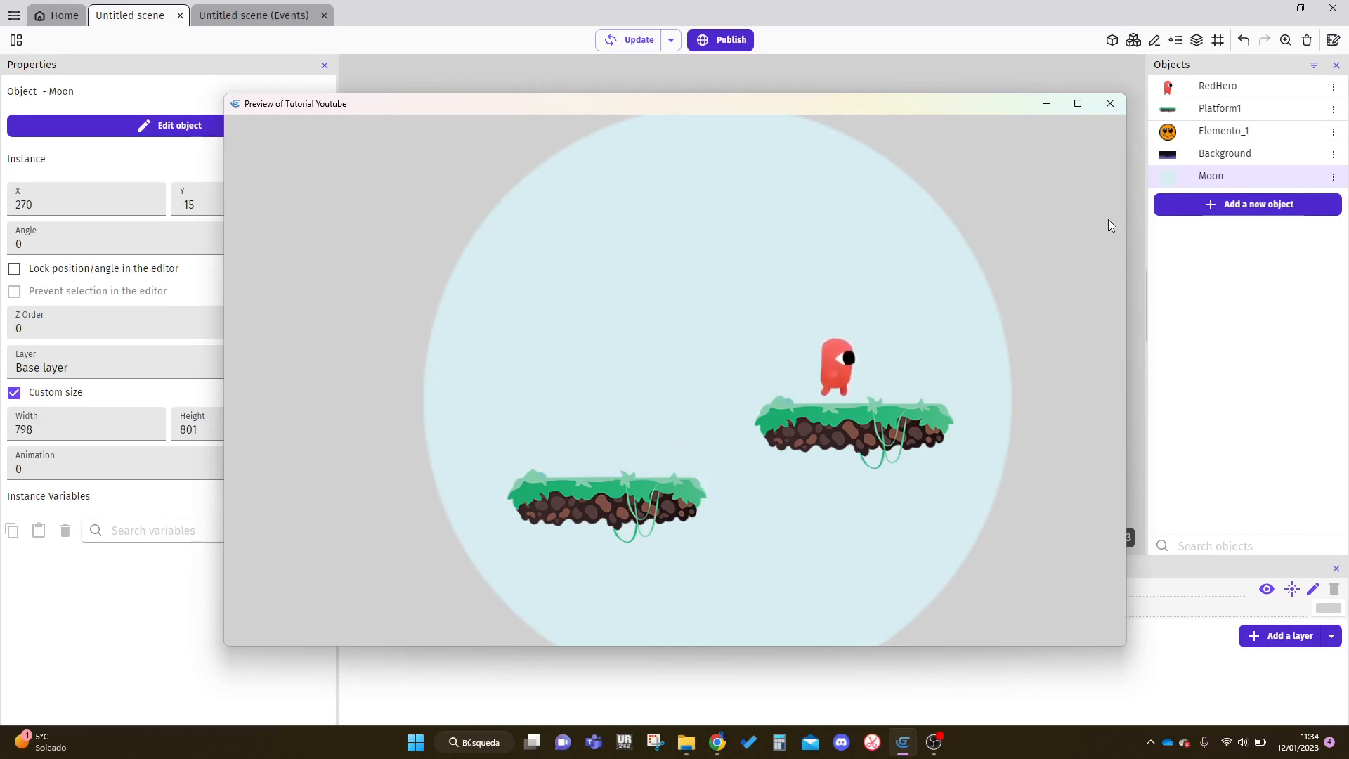
pyautogui.click(1110, 104)
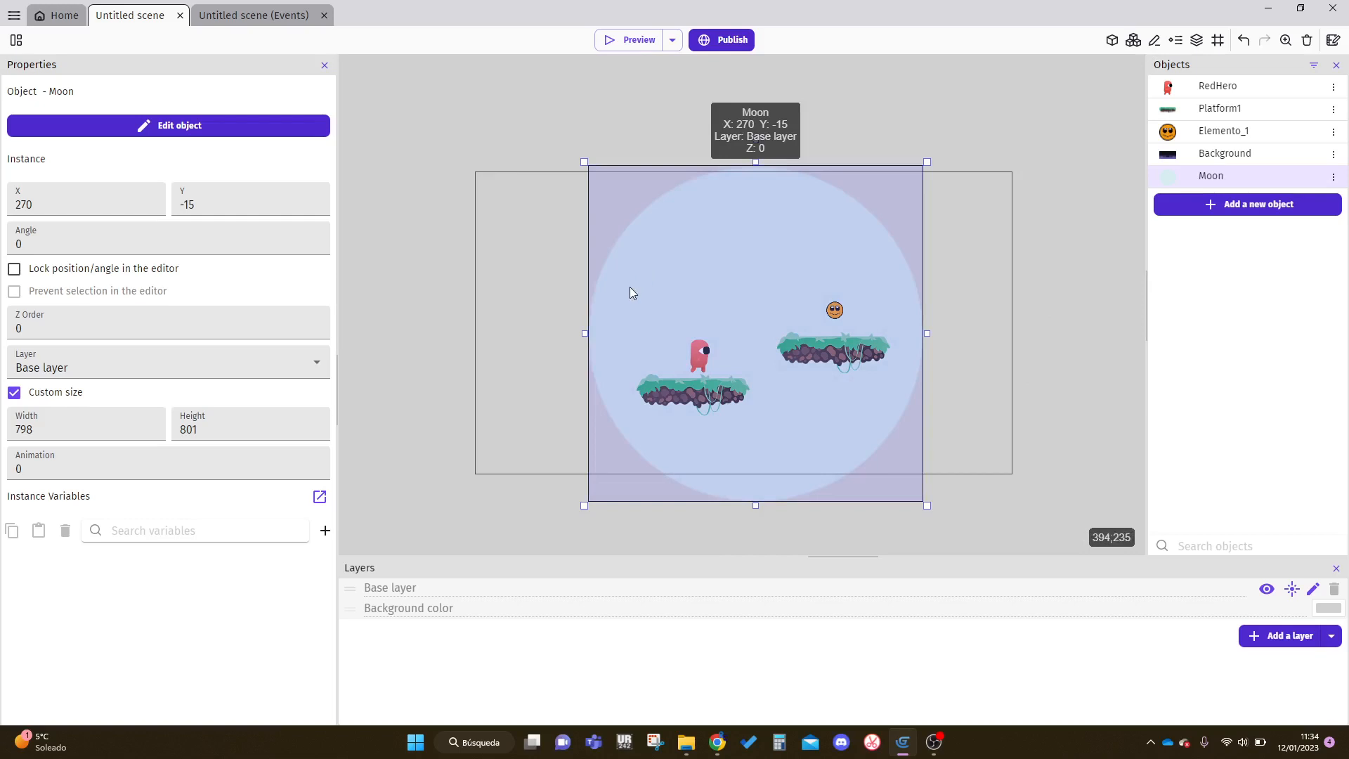
# Step: Nudge the Moon instance slightly to about X 253, Y -28
pyautogui.click(1059, 378)
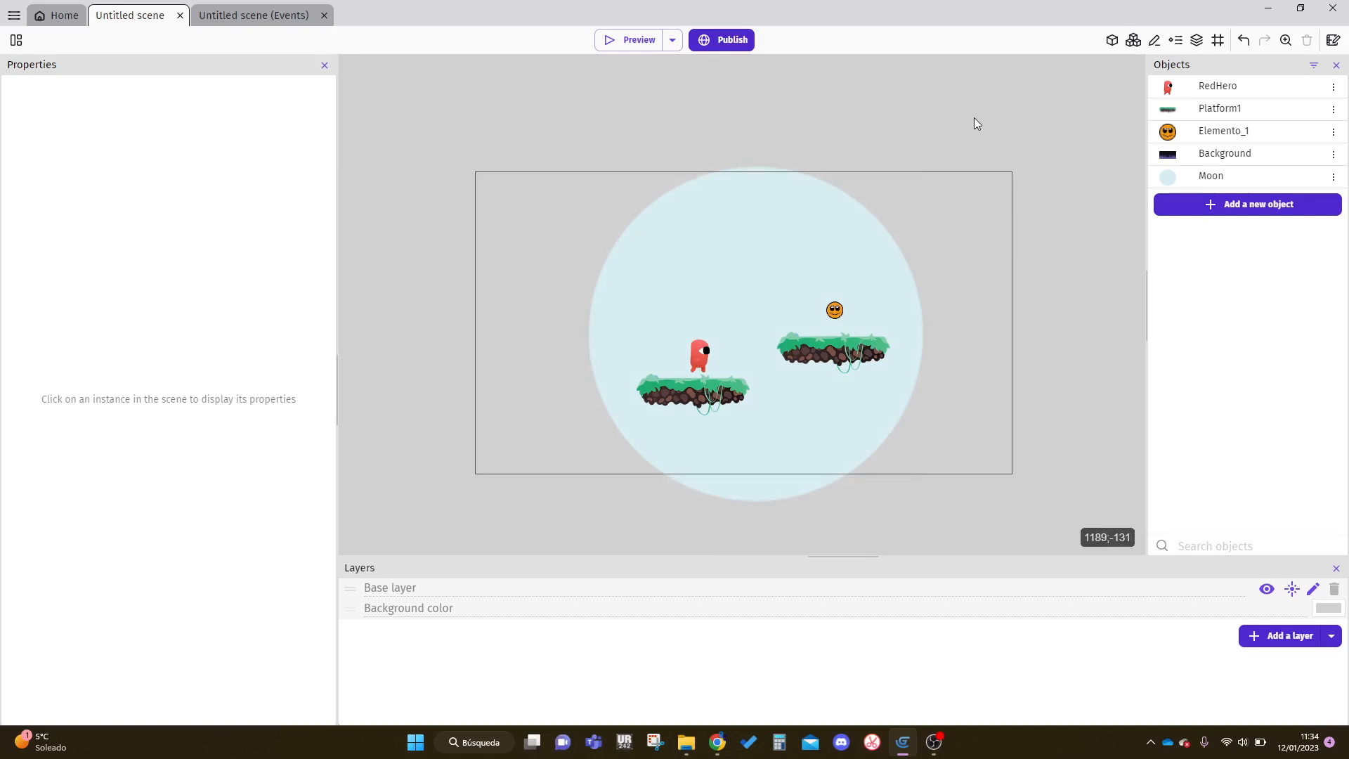
pyautogui.click(847, 219)
pyautogui.moveTo(845, 213)
pyautogui.mouseDown()
pyautogui.moveTo(833, 196)
pyautogui.moveTo(838, 211)
pyautogui.mouseUp()
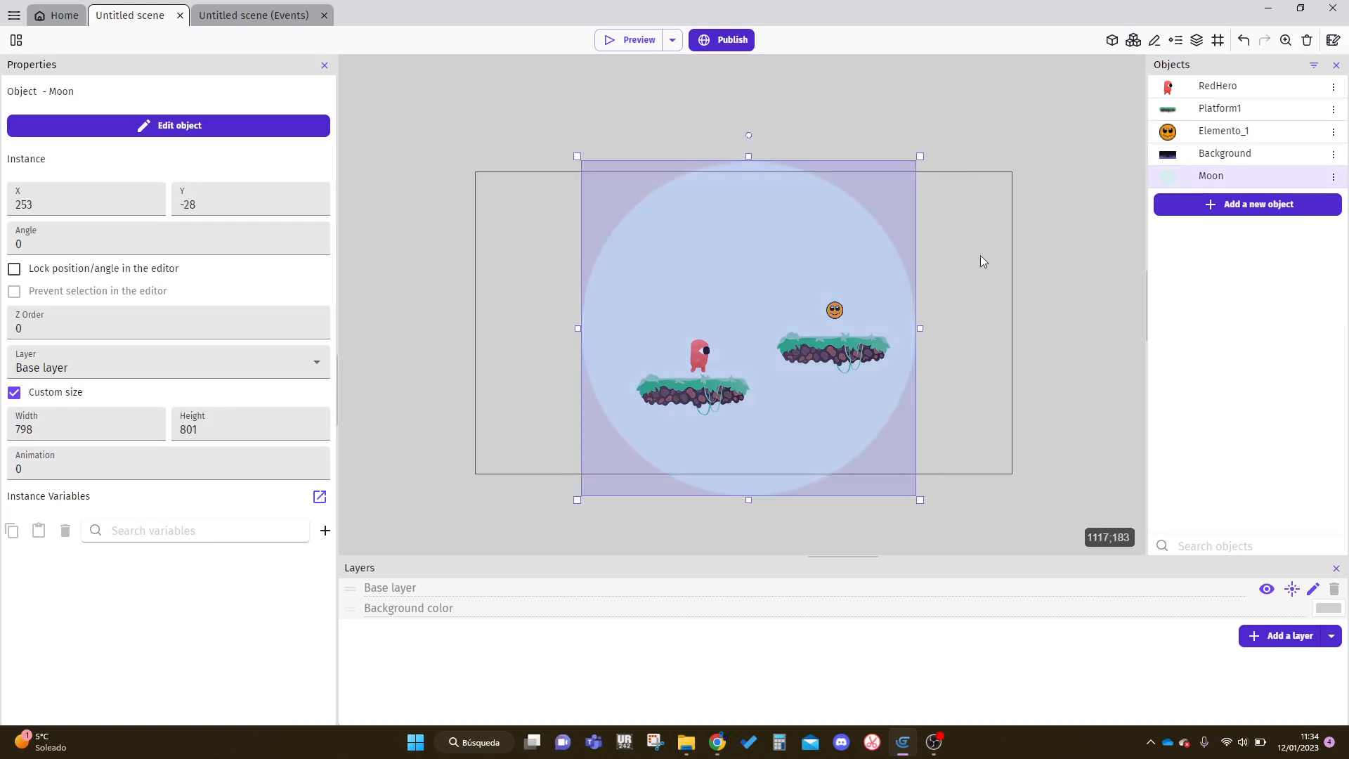
pyautogui.click(1051, 260)
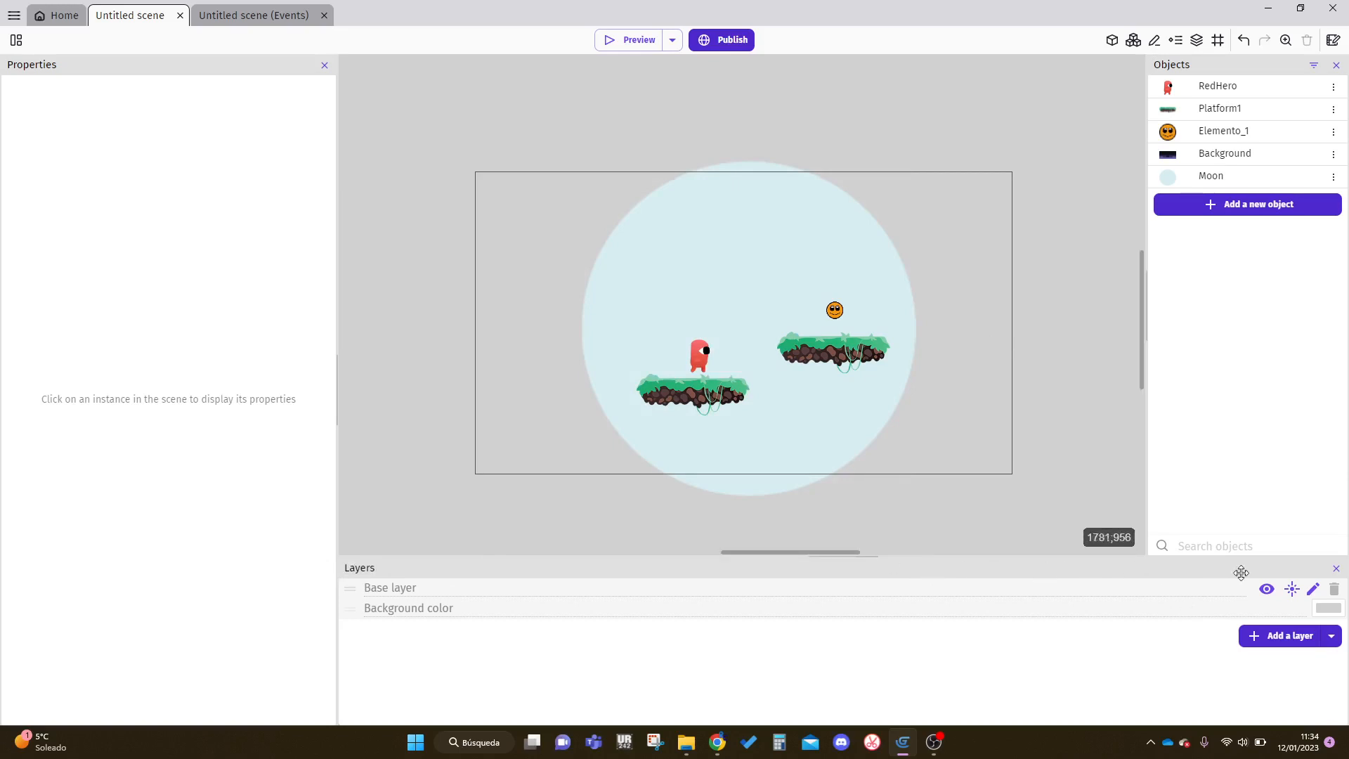
# Step: Set the scene's background color to dark blue 021852
pyautogui.click(1335, 569)
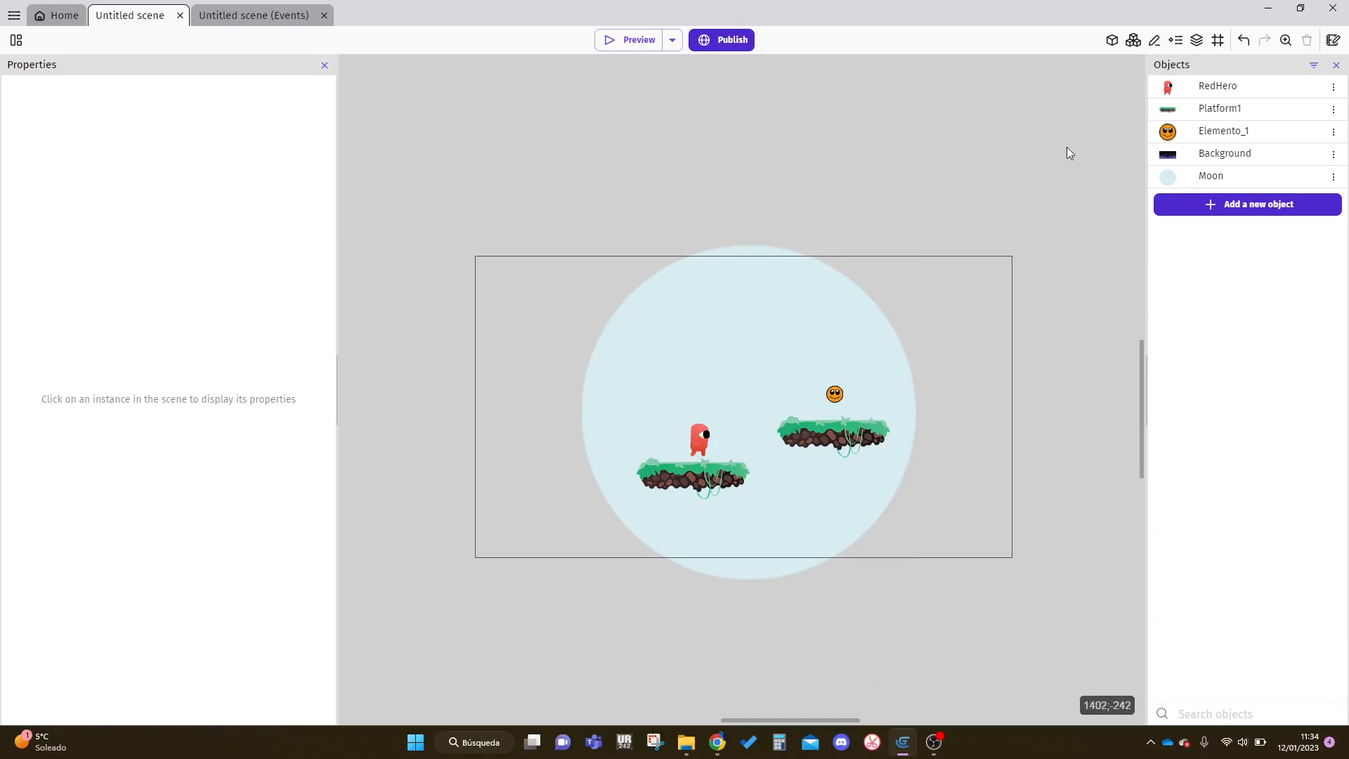
pyautogui.click(1197, 40)
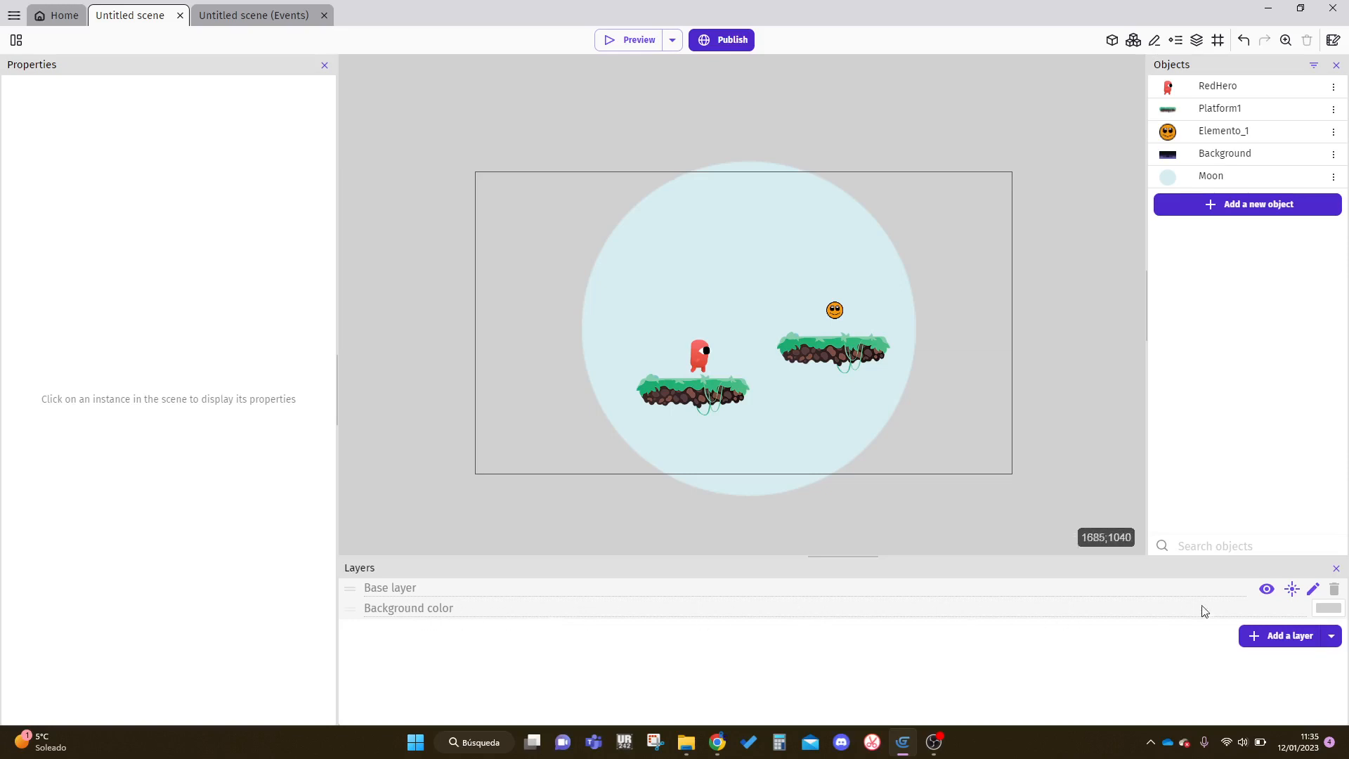
pyautogui.click(1330, 609)
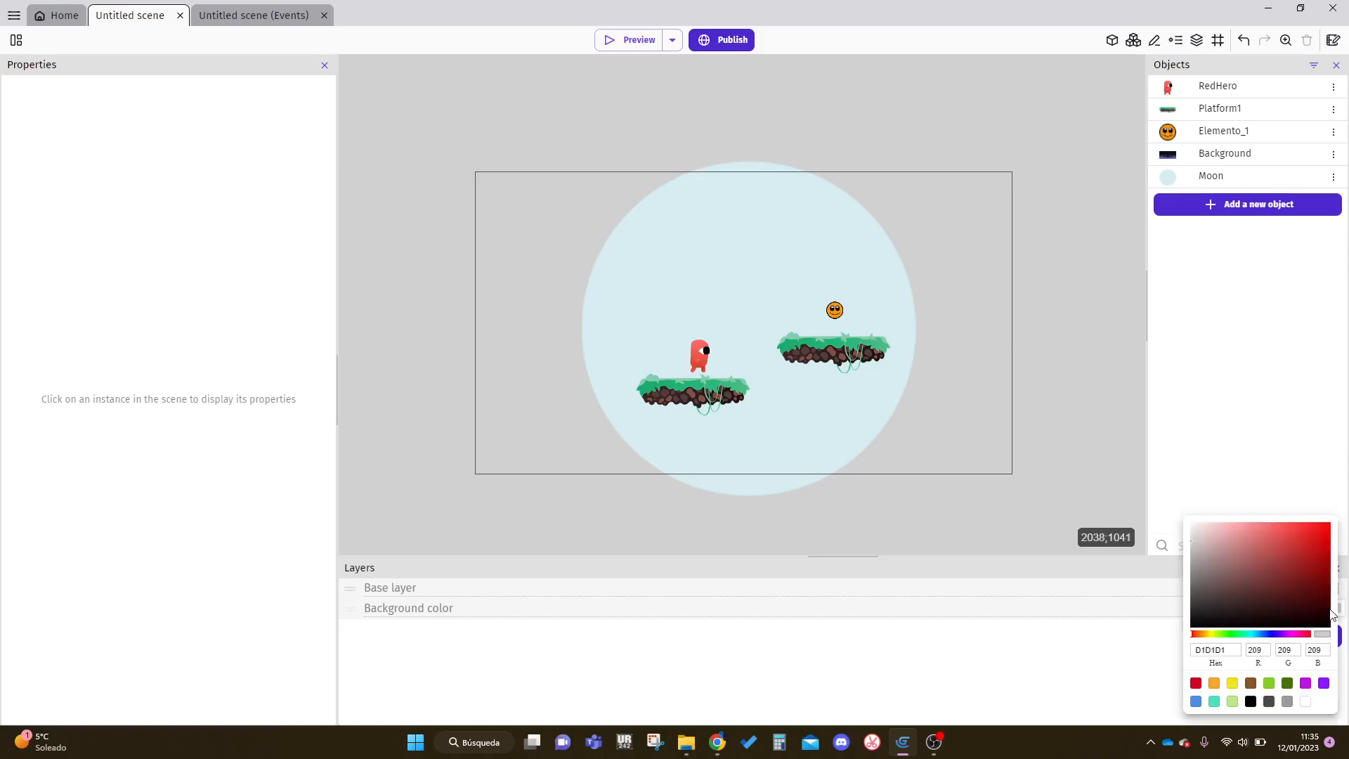
pyautogui.click(1275, 635)
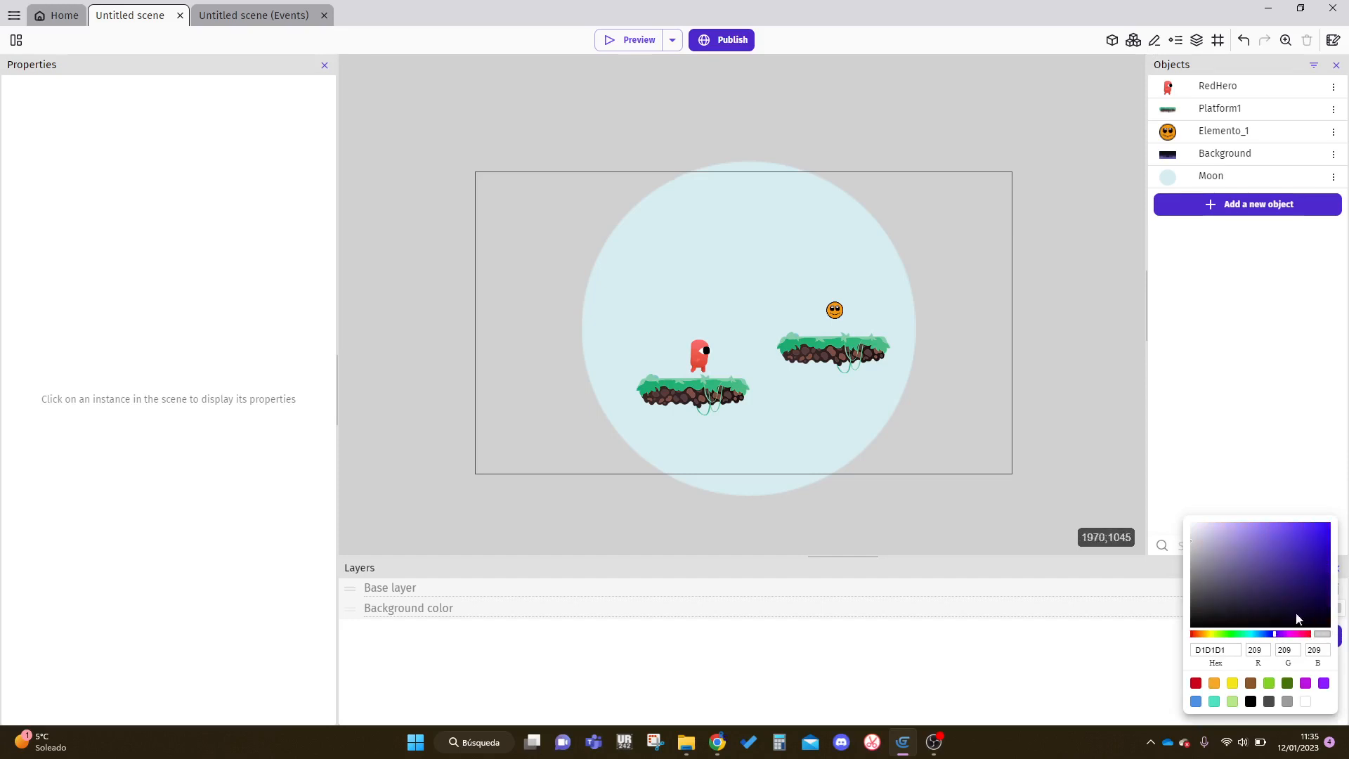
pyautogui.click(1265, 634)
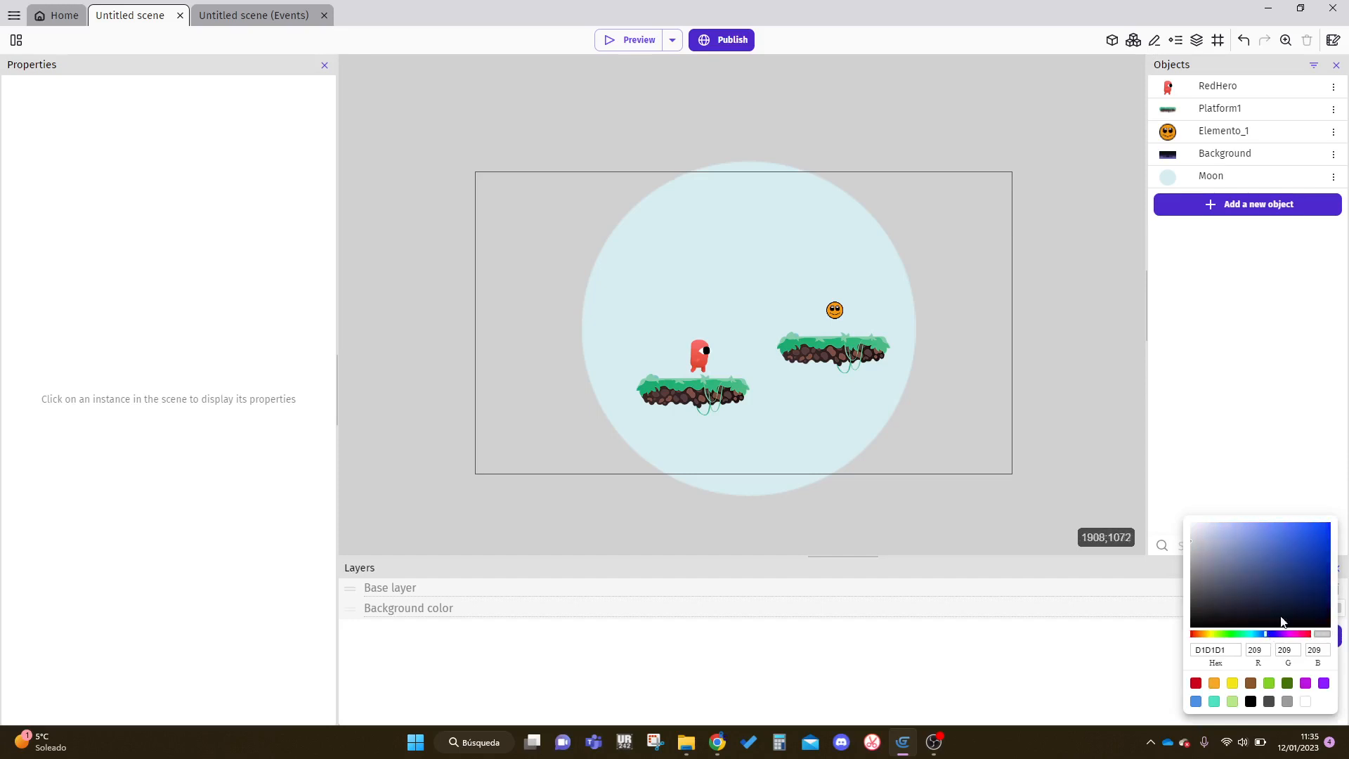
pyautogui.click(1326, 593)
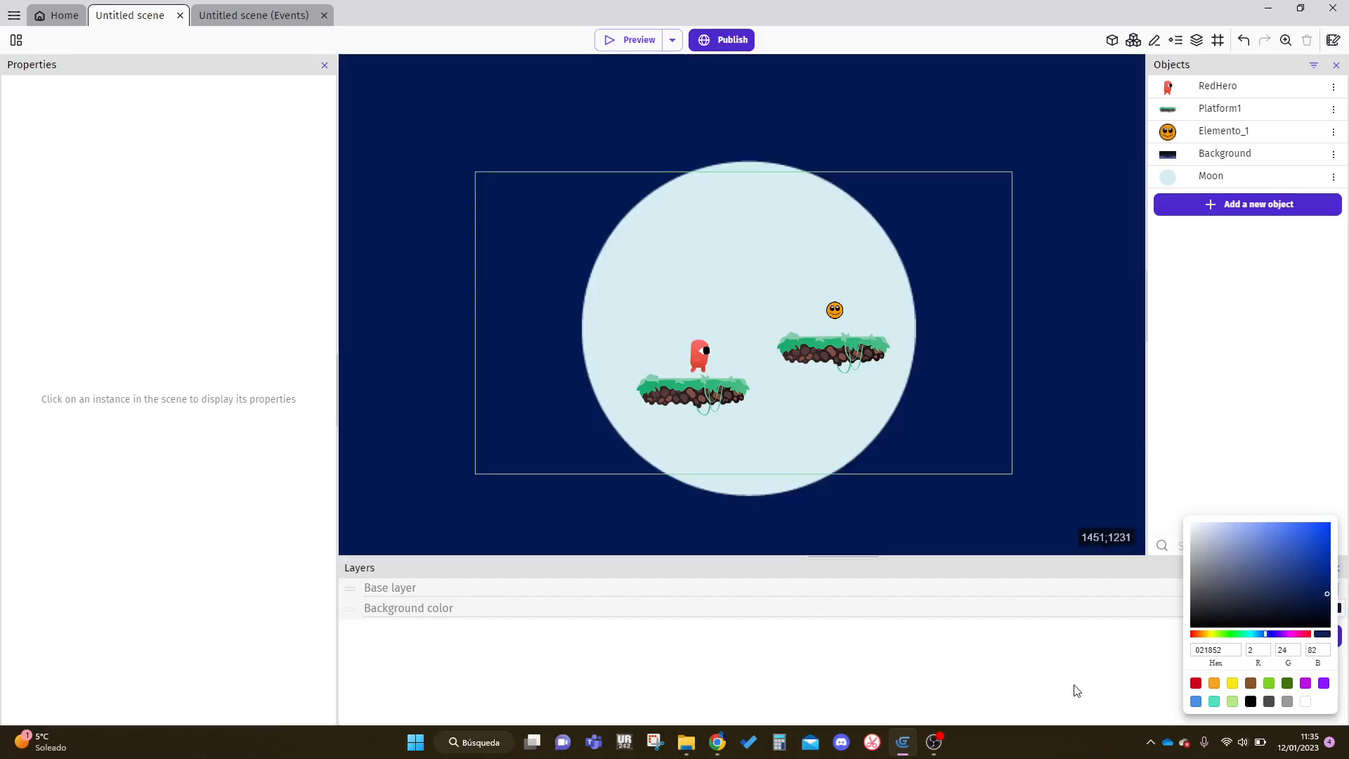
pyautogui.click(972, 689)
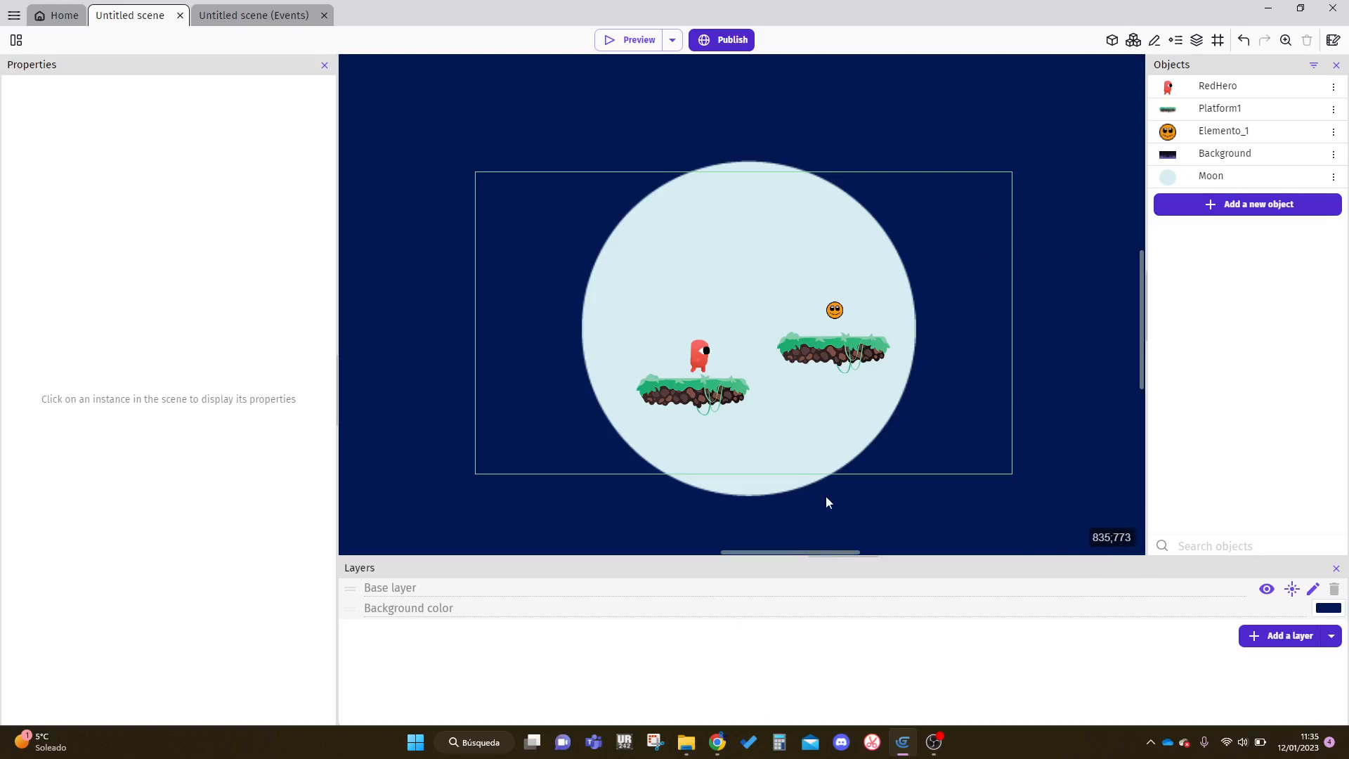
# Step: Add a new layer named Escenario above the Base layer
pyautogui.click(1300, 640)
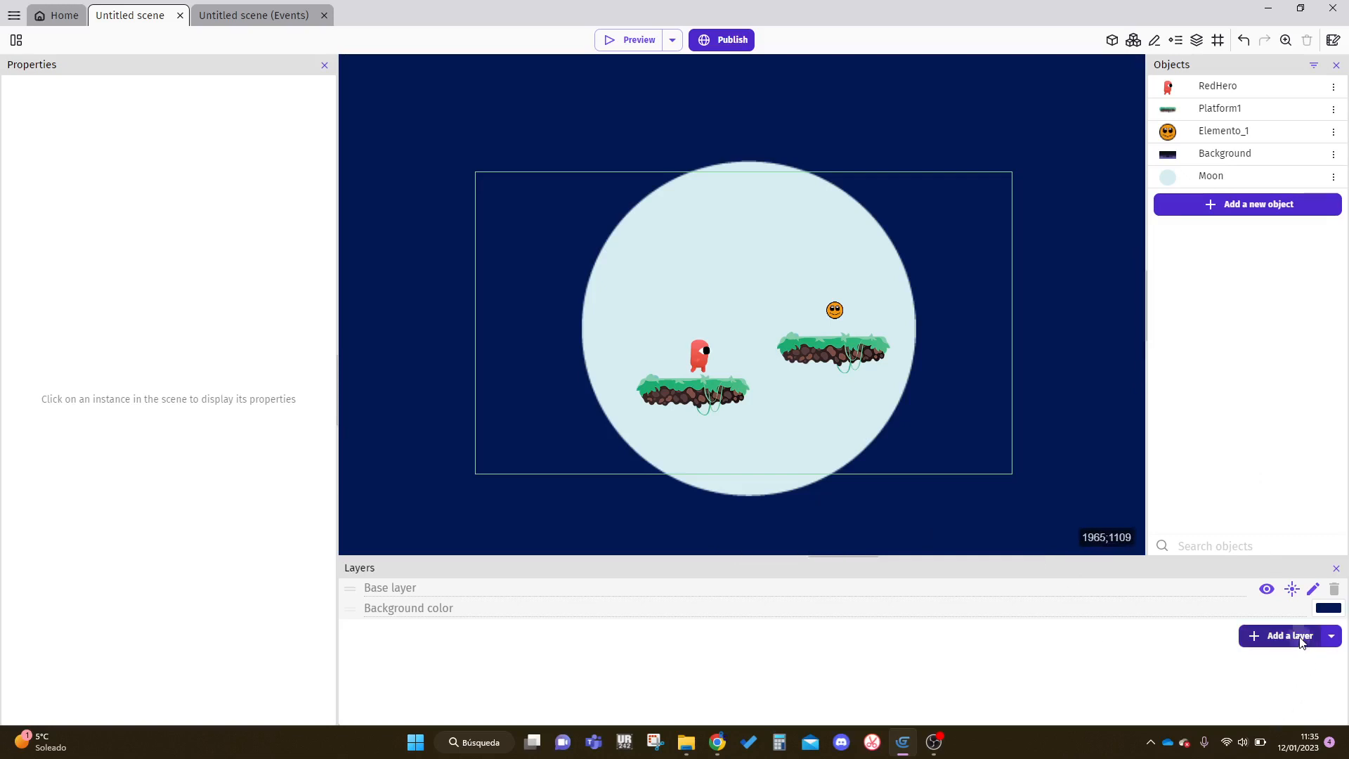
pyautogui.click(403, 588)
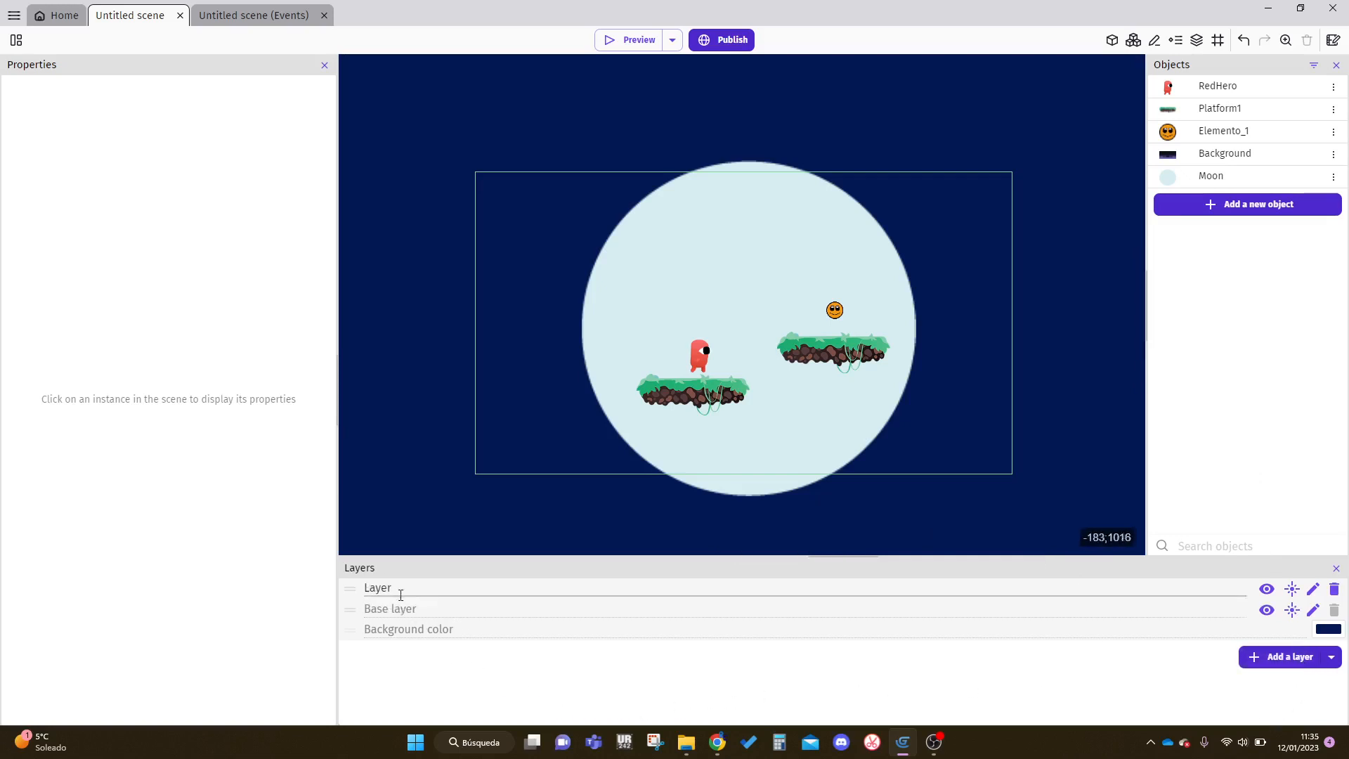
pyautogui.moveTo(400, 588); pyautogui.dragTo(356, 583)
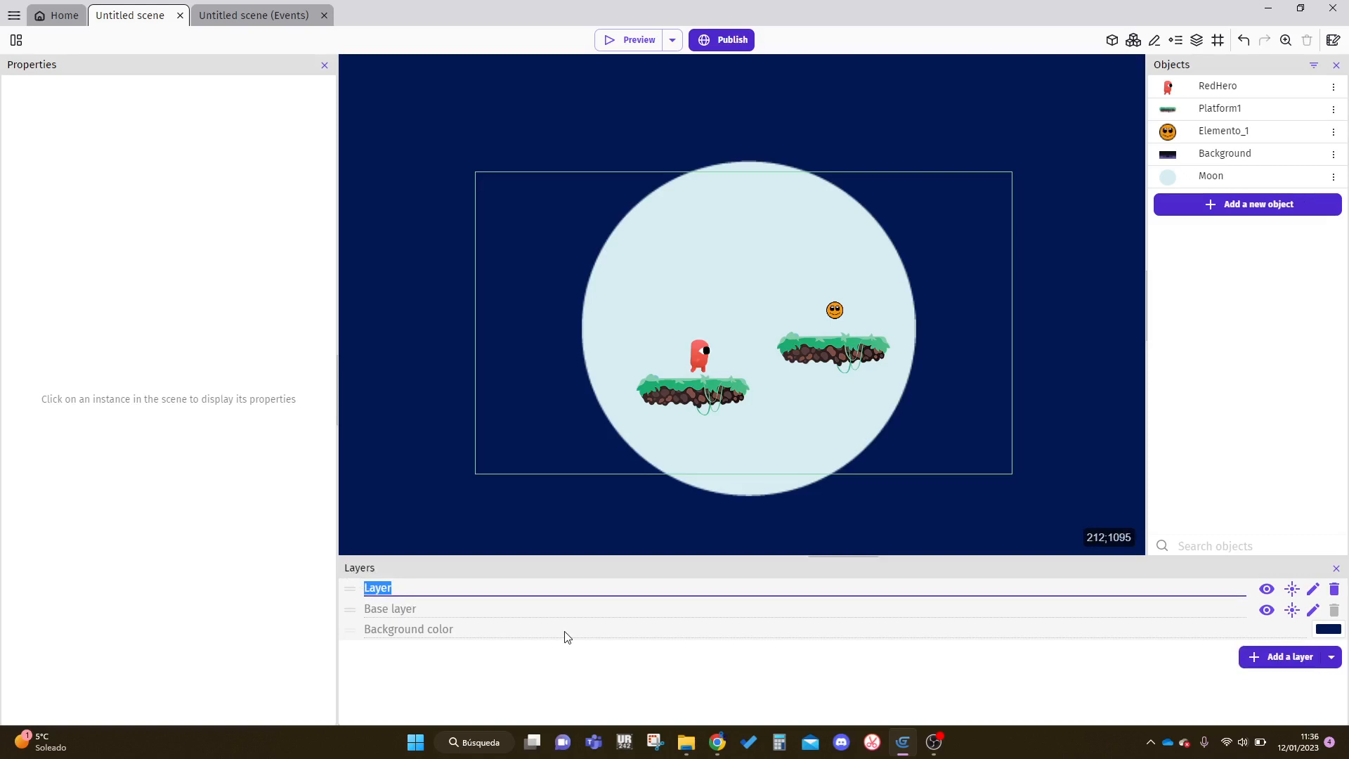
pyautogui.write('Escenario')
pyautogui.click(571, 673)
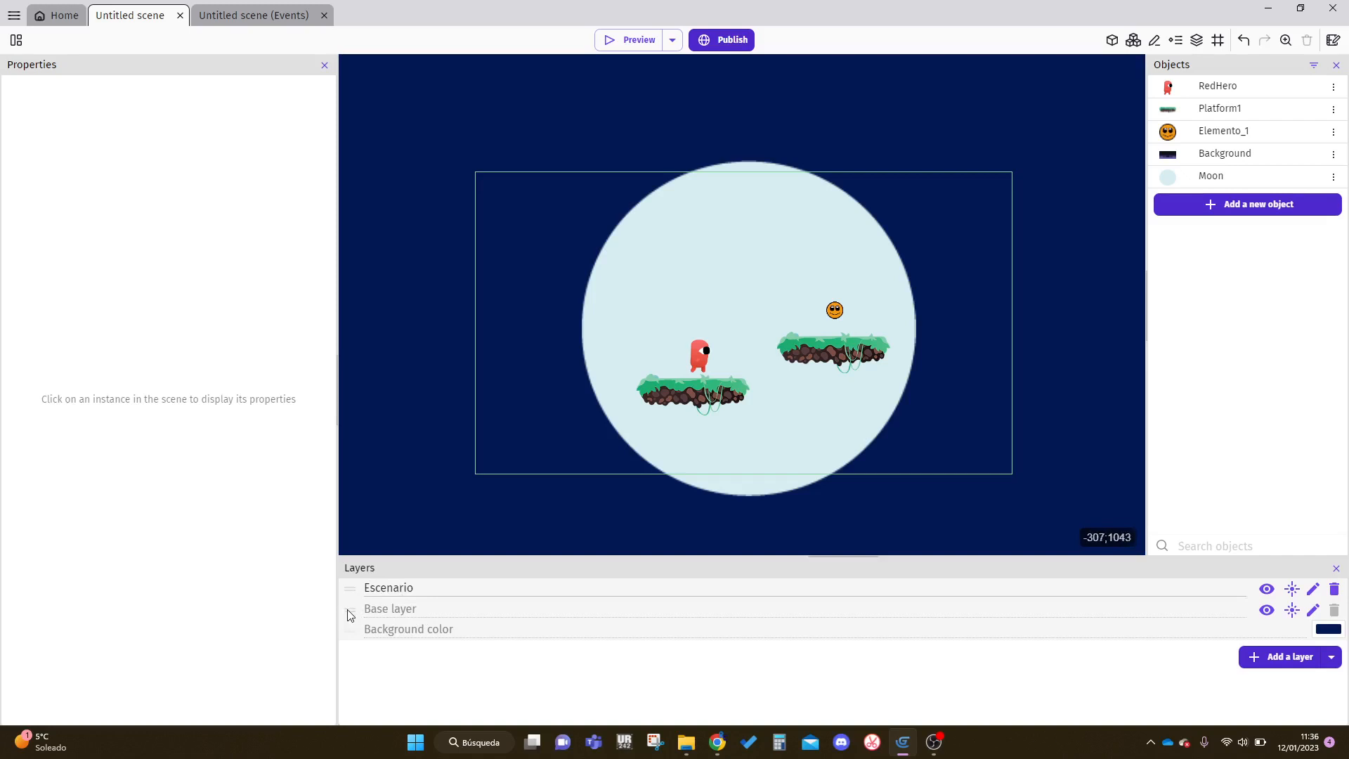
# Step: Move the Base layer above Escenario and then back below it
pyautogui.moveTo(350, 613); pyautogui.dragTo(361, 589)
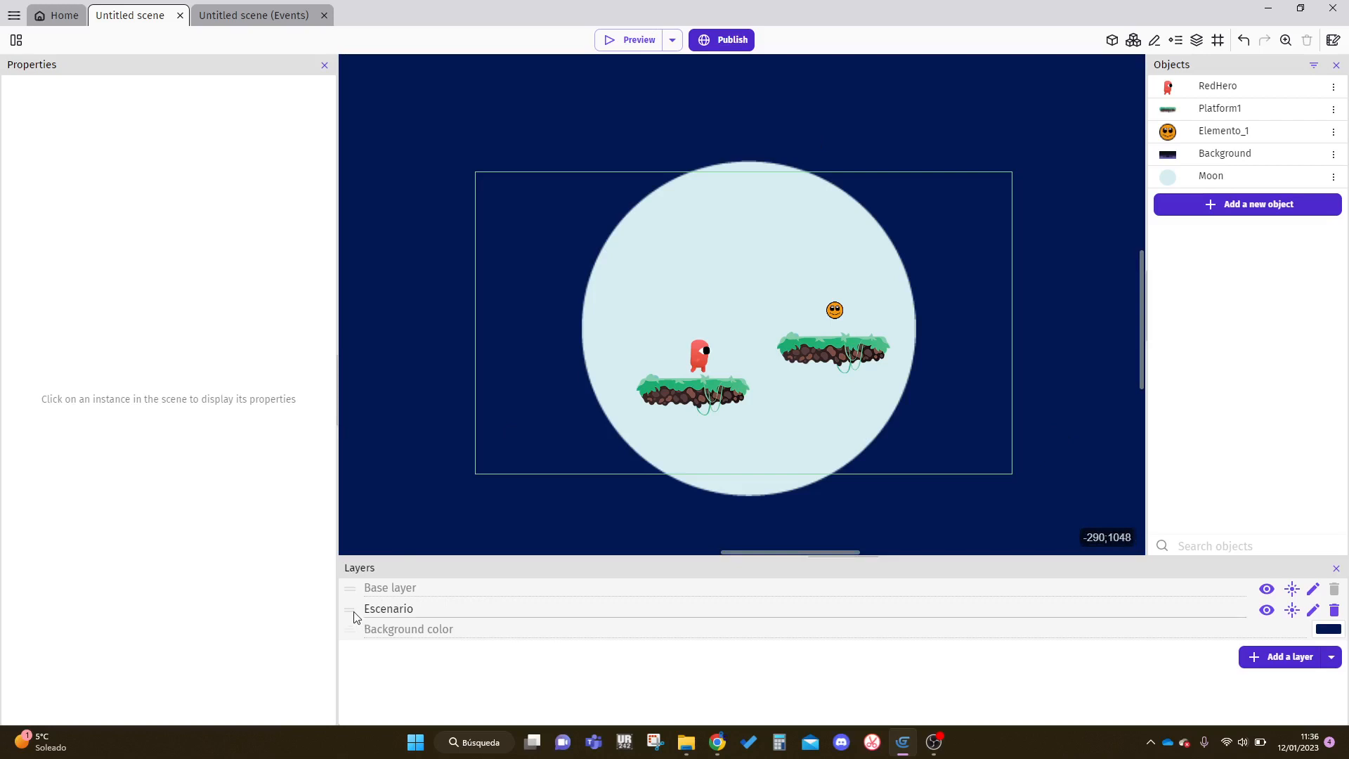
pyautogui.moveTo(355, 617); pyautogui.dragTo(359, 597)
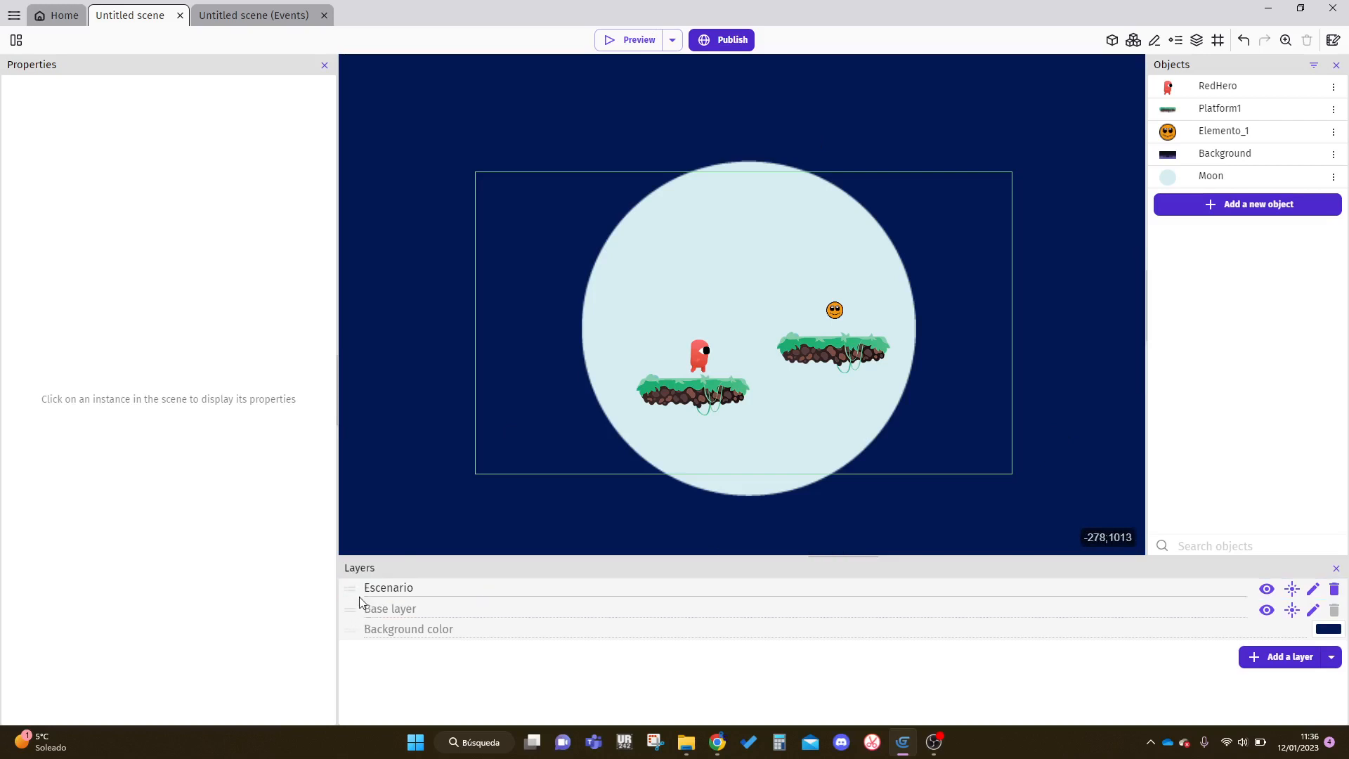
# Step: Preview the scene and close the preview window
pyautogui.click(635, 42)
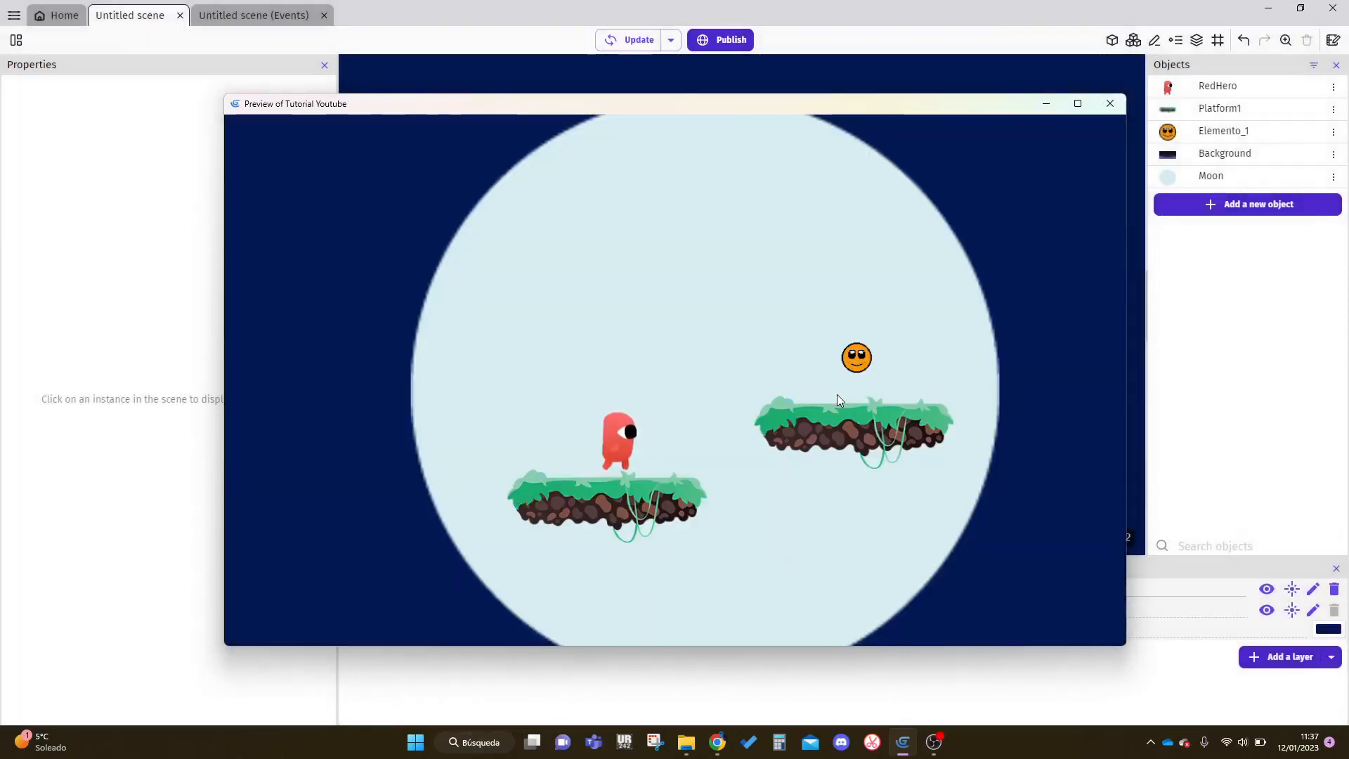
pyautogui.click(1110, 103)
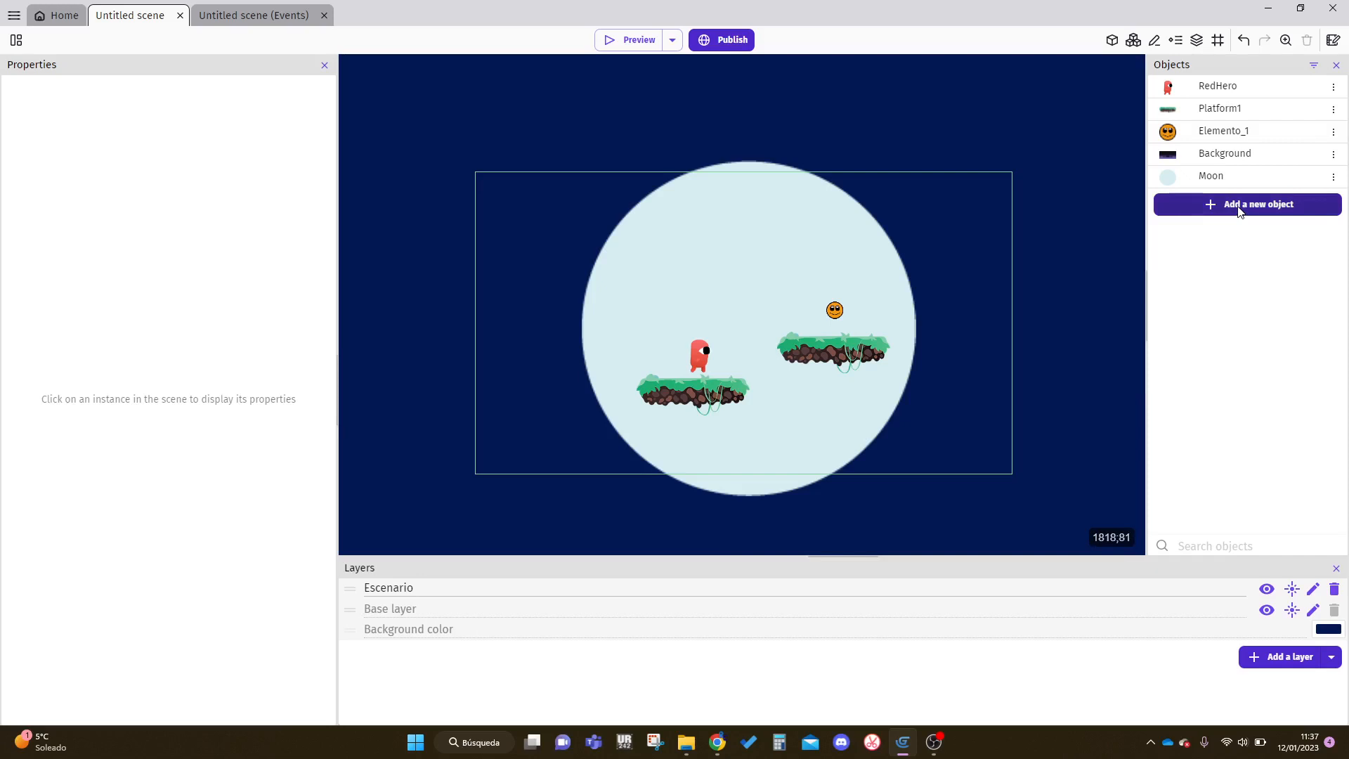
# Step: Add the Background tiled sprite from the GDevelop Platformer assets as another object
pyautogui.click(1264, 210)
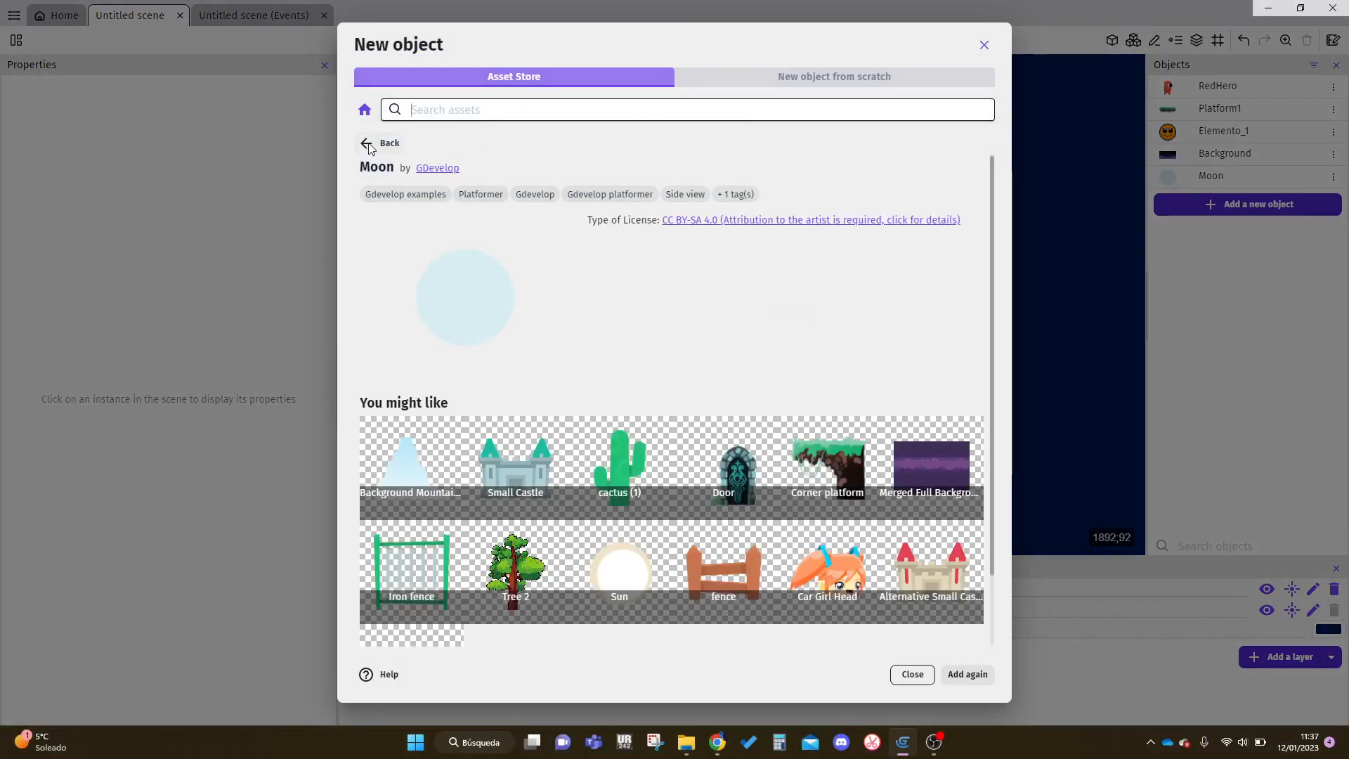
pyautogui.click(368, 142)
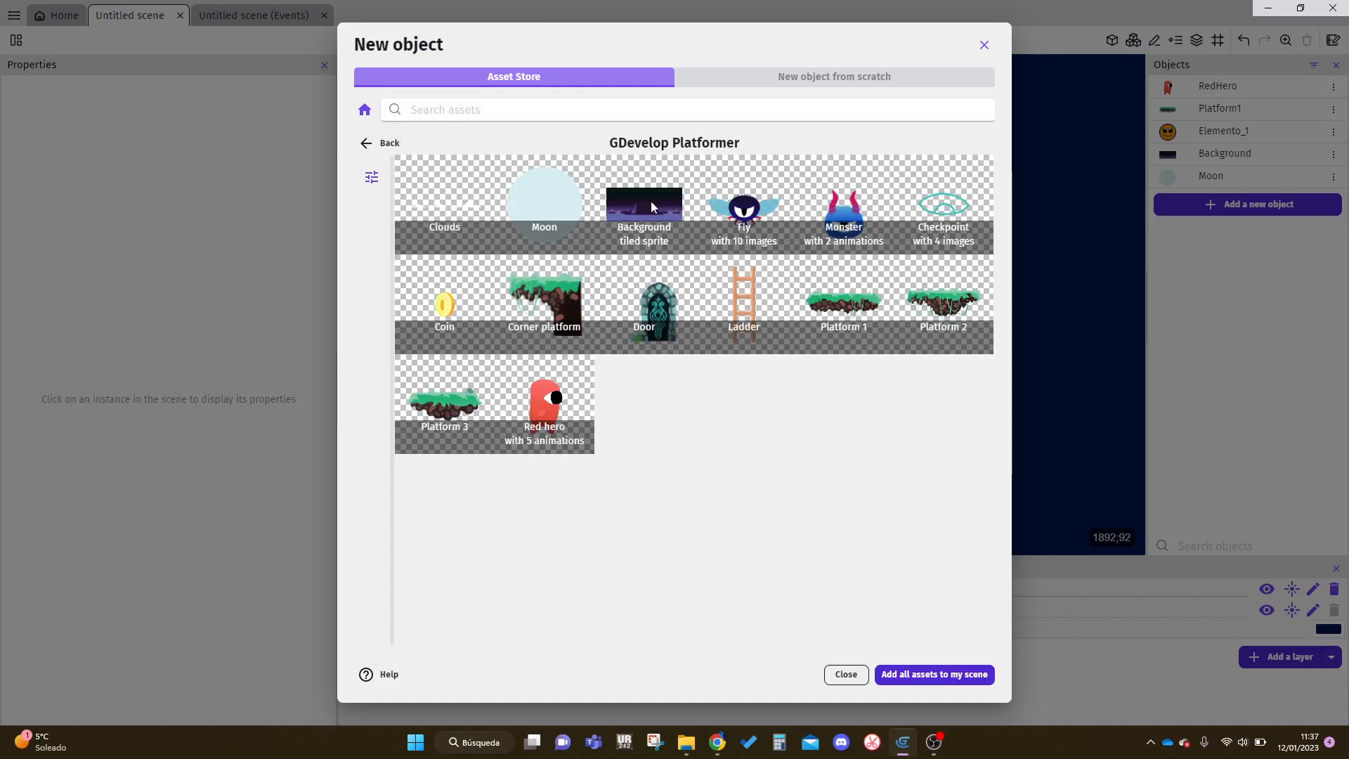
pyautogui.click(650, 205)
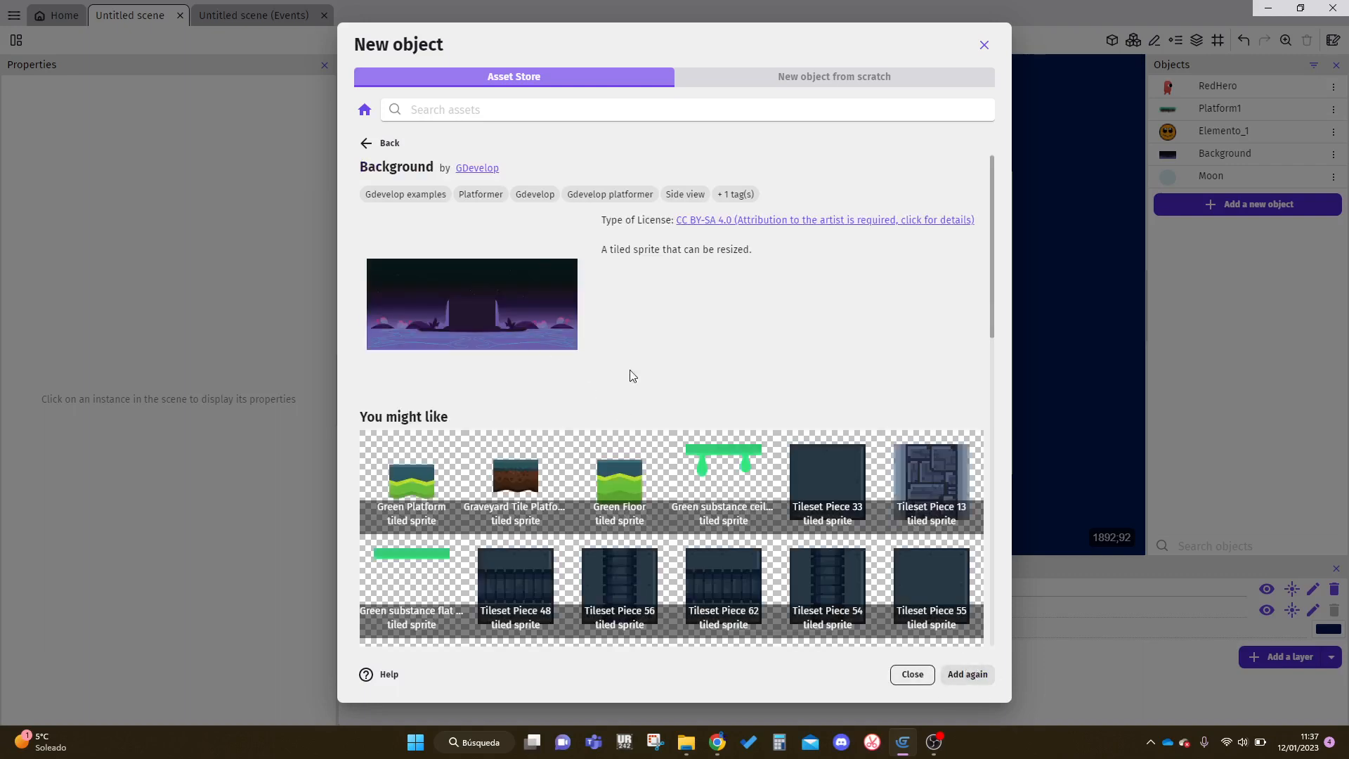
pyautogui.click(966, 674)
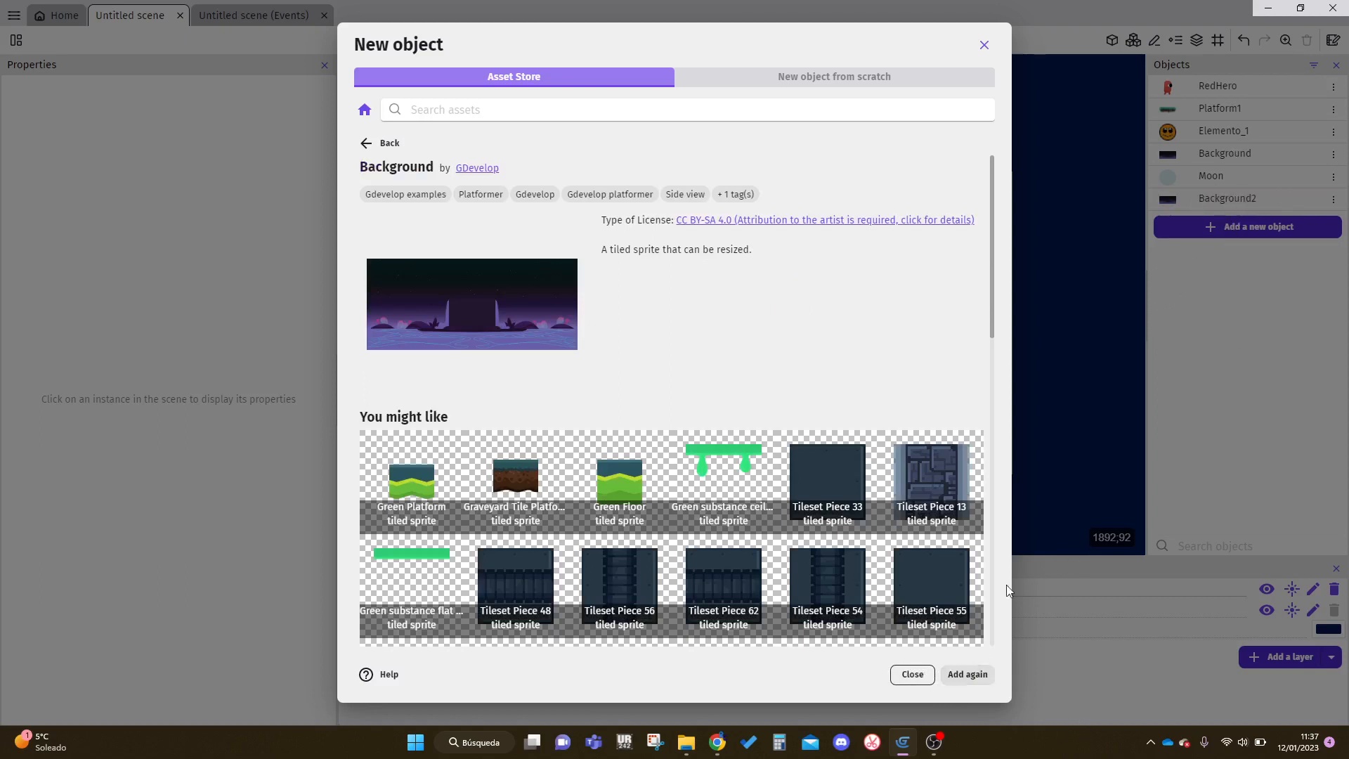
pyautogui.click(913, 674)
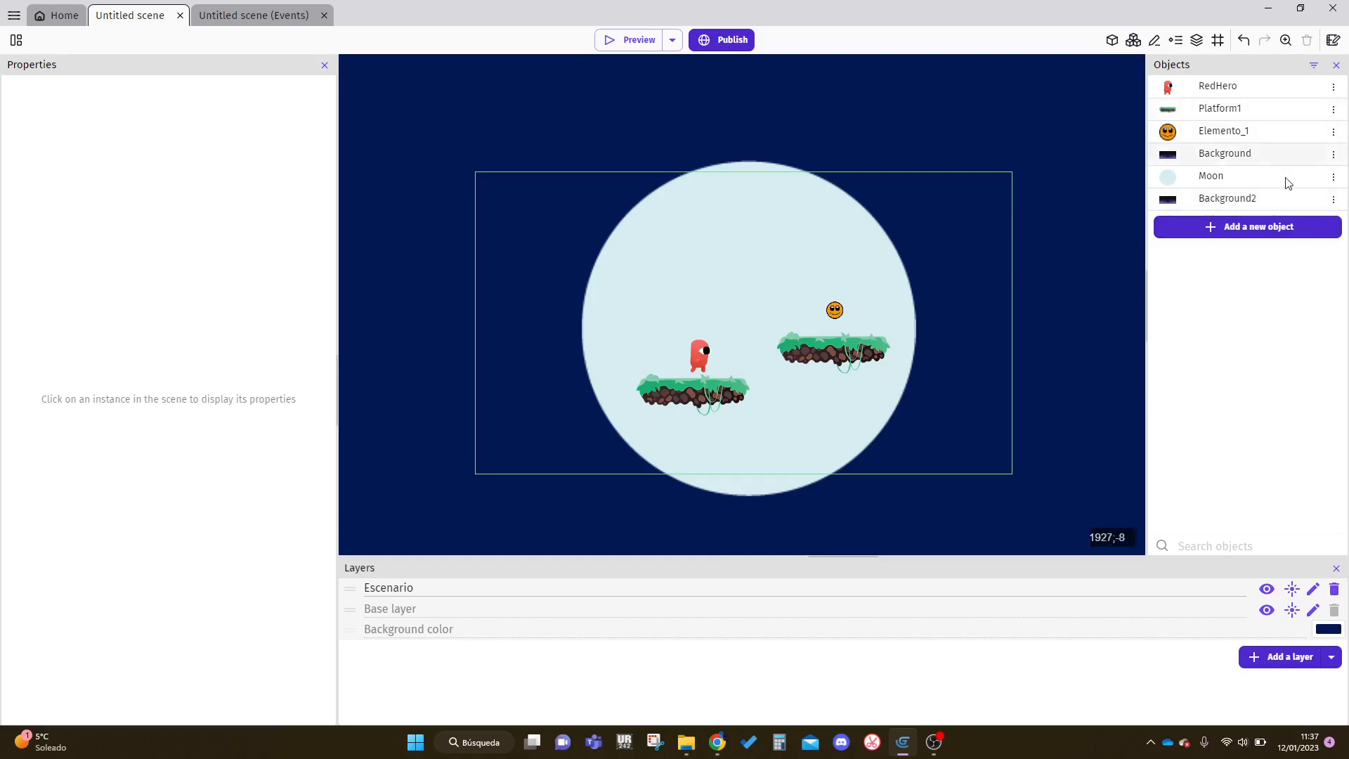
# Step: Delete the duplicate Background object along with all its references
pyautogui.click(1333, 202)
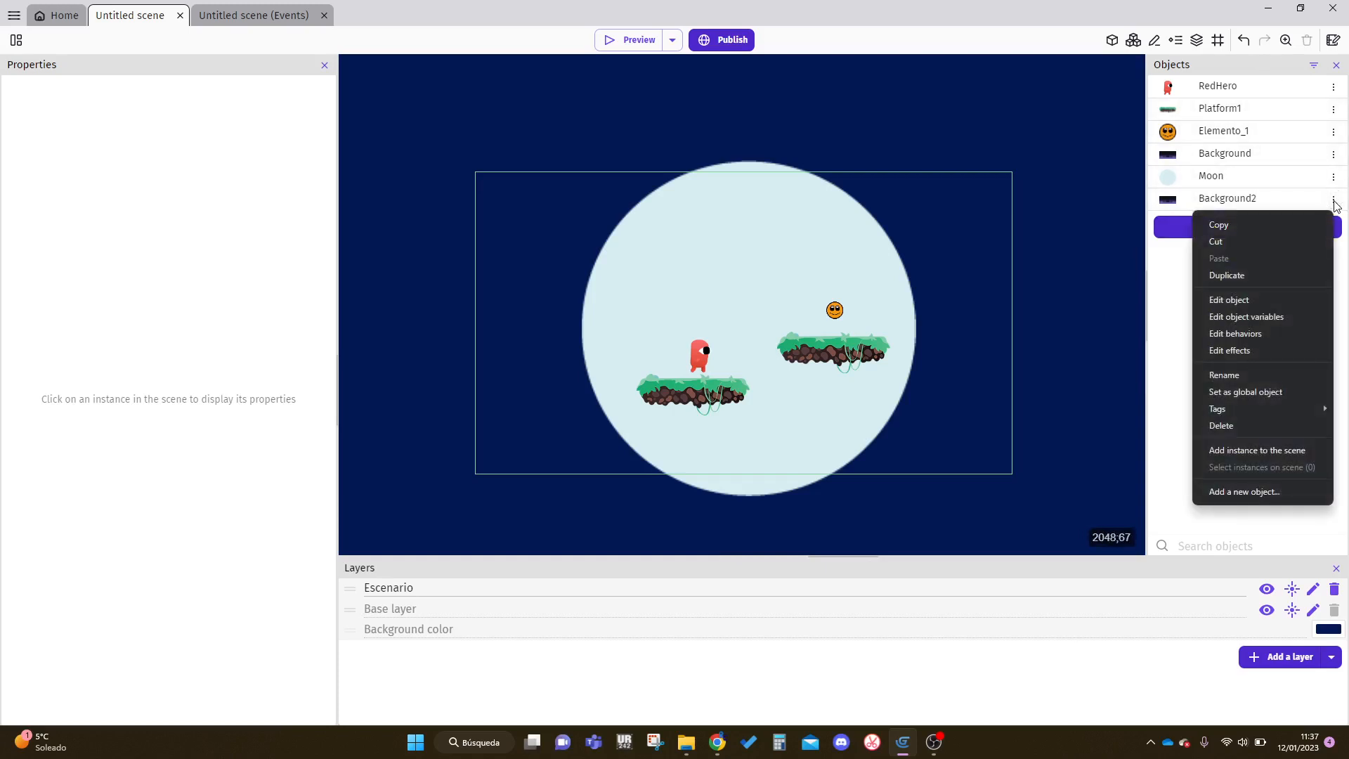
pyautogui.click(1231, 426)
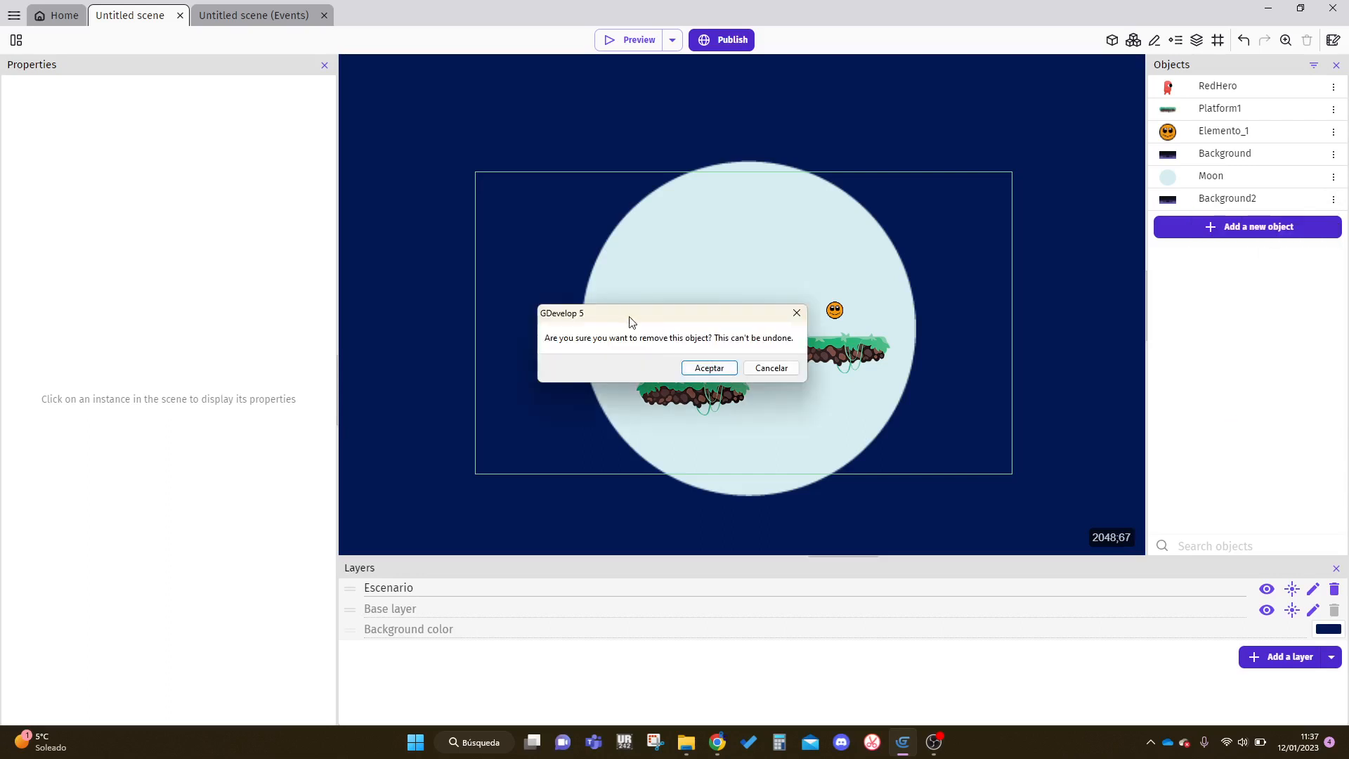
pyautogui.click(709, 369)
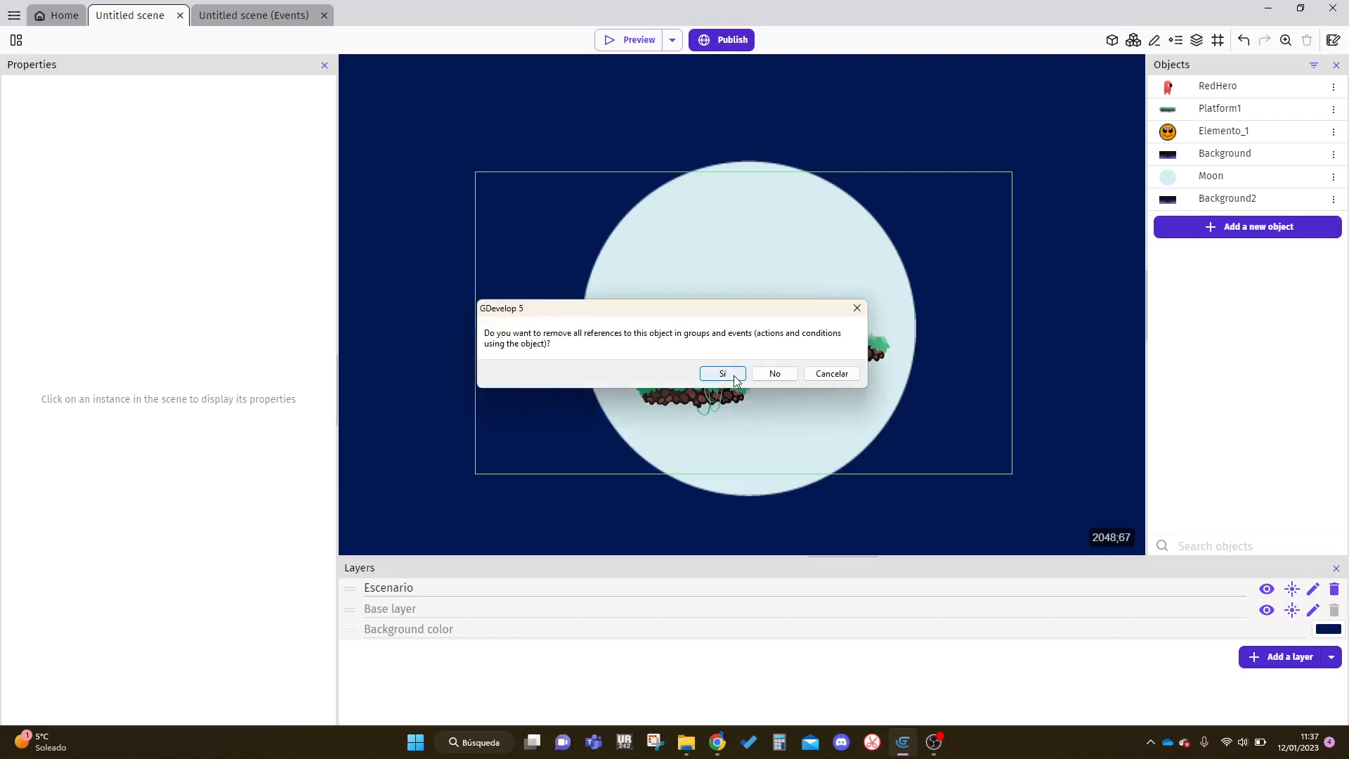
pyautogui.click(723, 373)
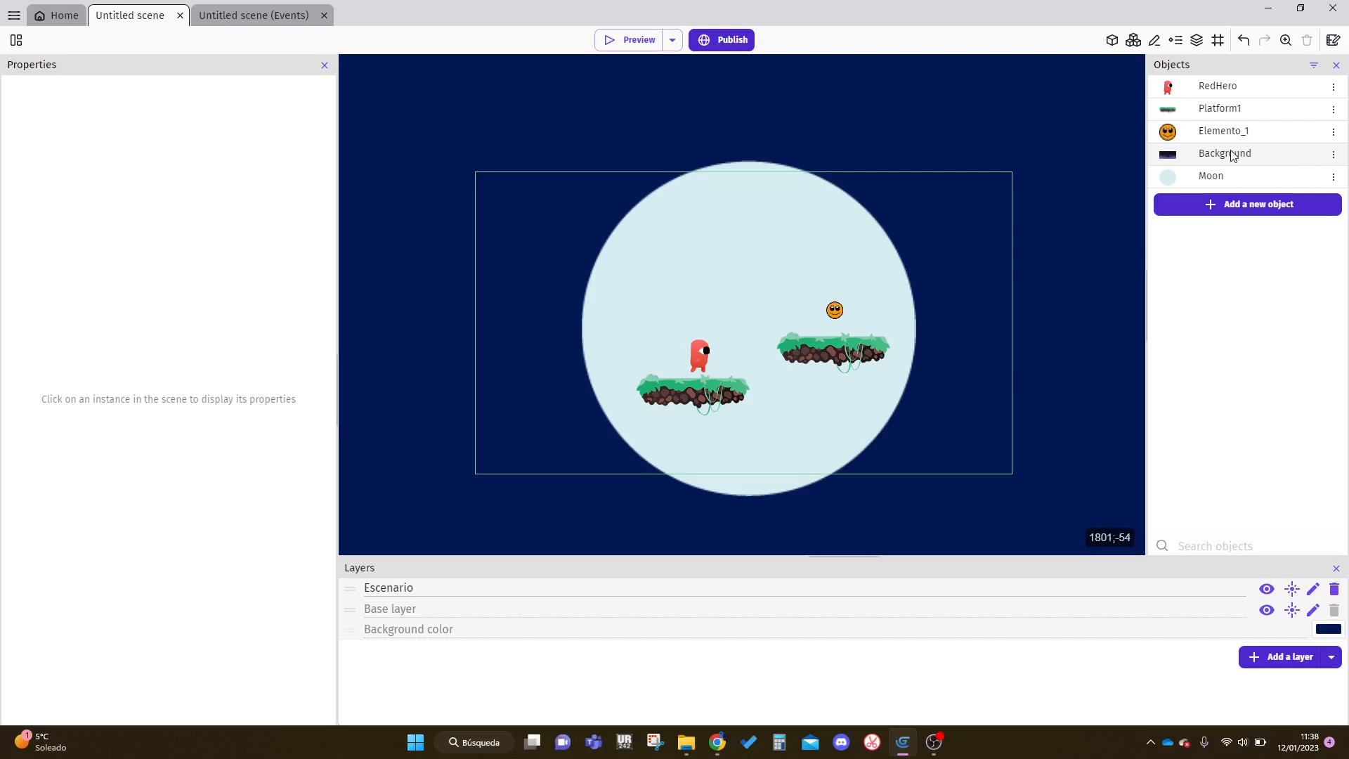
# Step: Place a Background instance in the scene and resize it to about 1282 by 880 pixels at X -3, Y 67
pyautogui.moveTo(1231, 155); pyautogui.dragTo(466, 169)
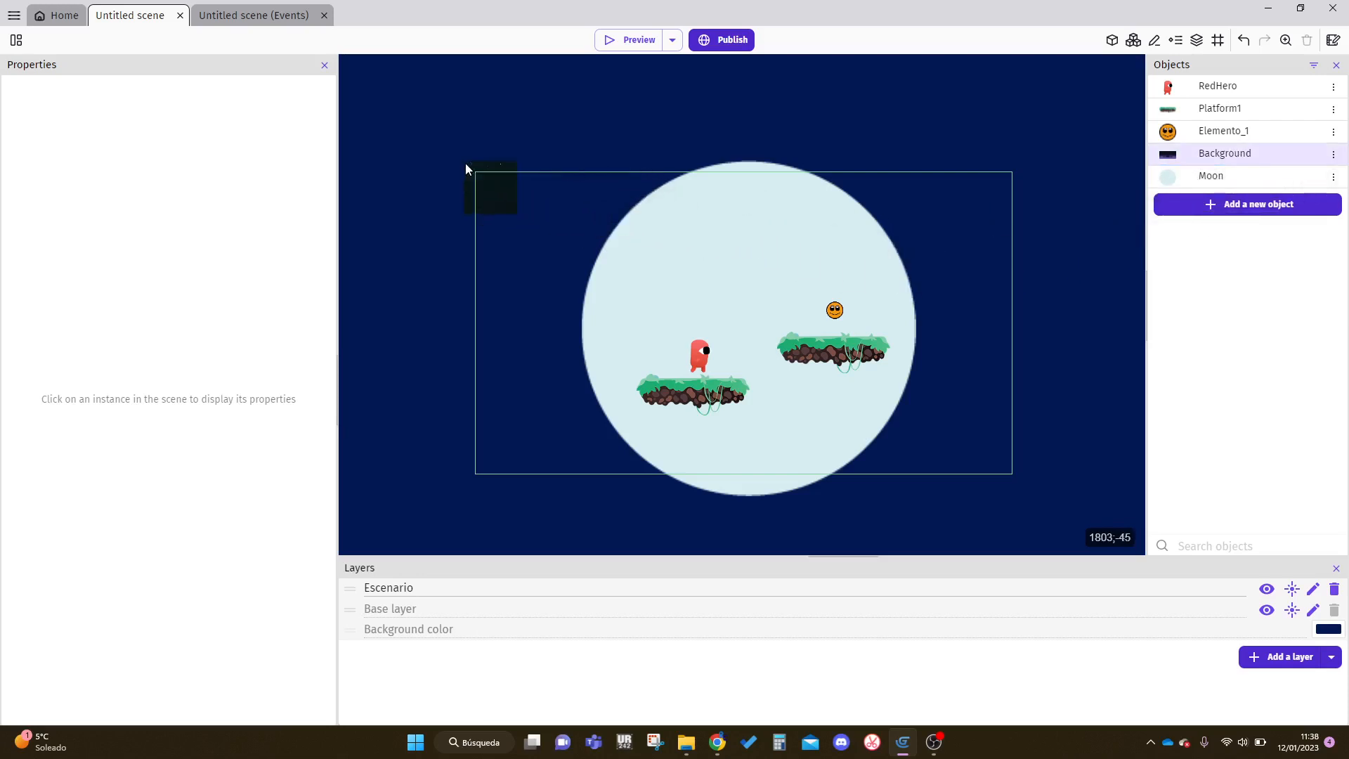
pyautogui.click(516, 214)
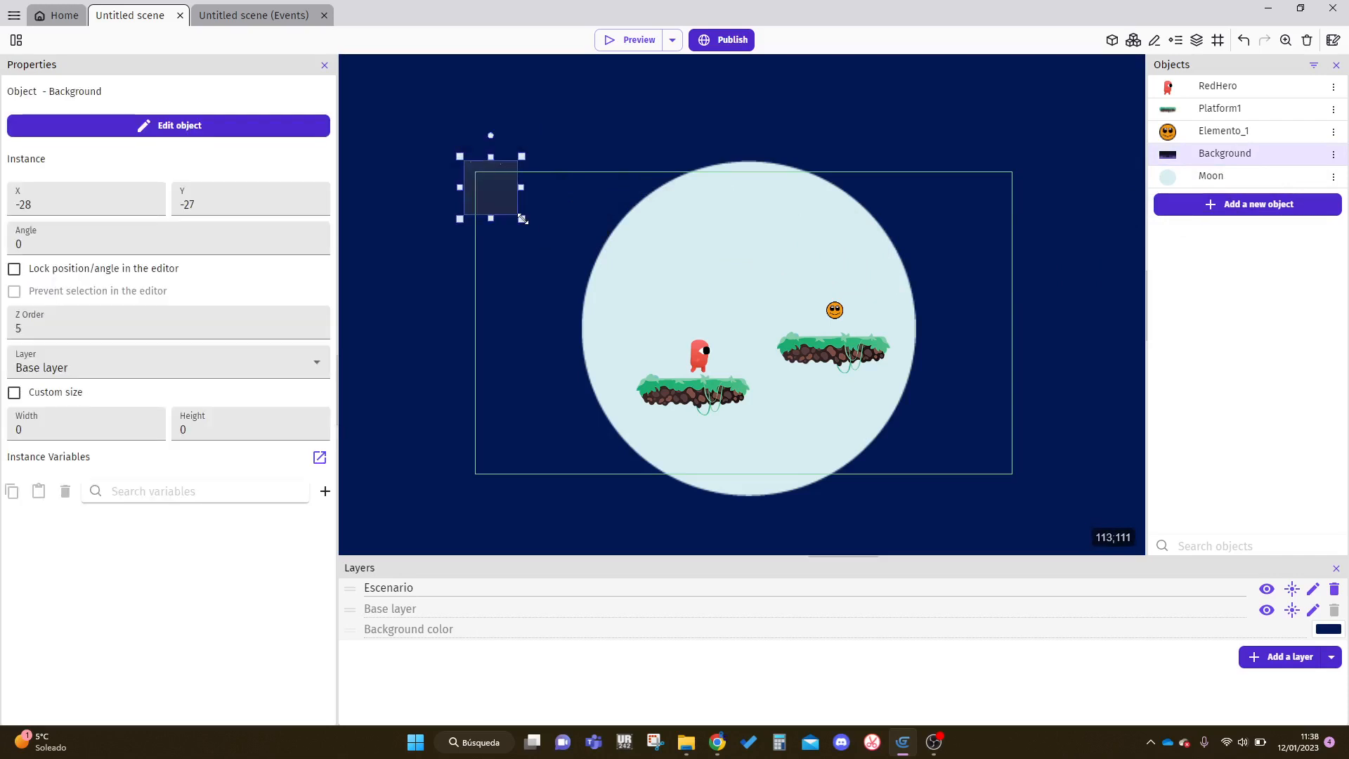
pyautogui.moveTo(522, 220); pyautogui.dragTo(1024, 439)
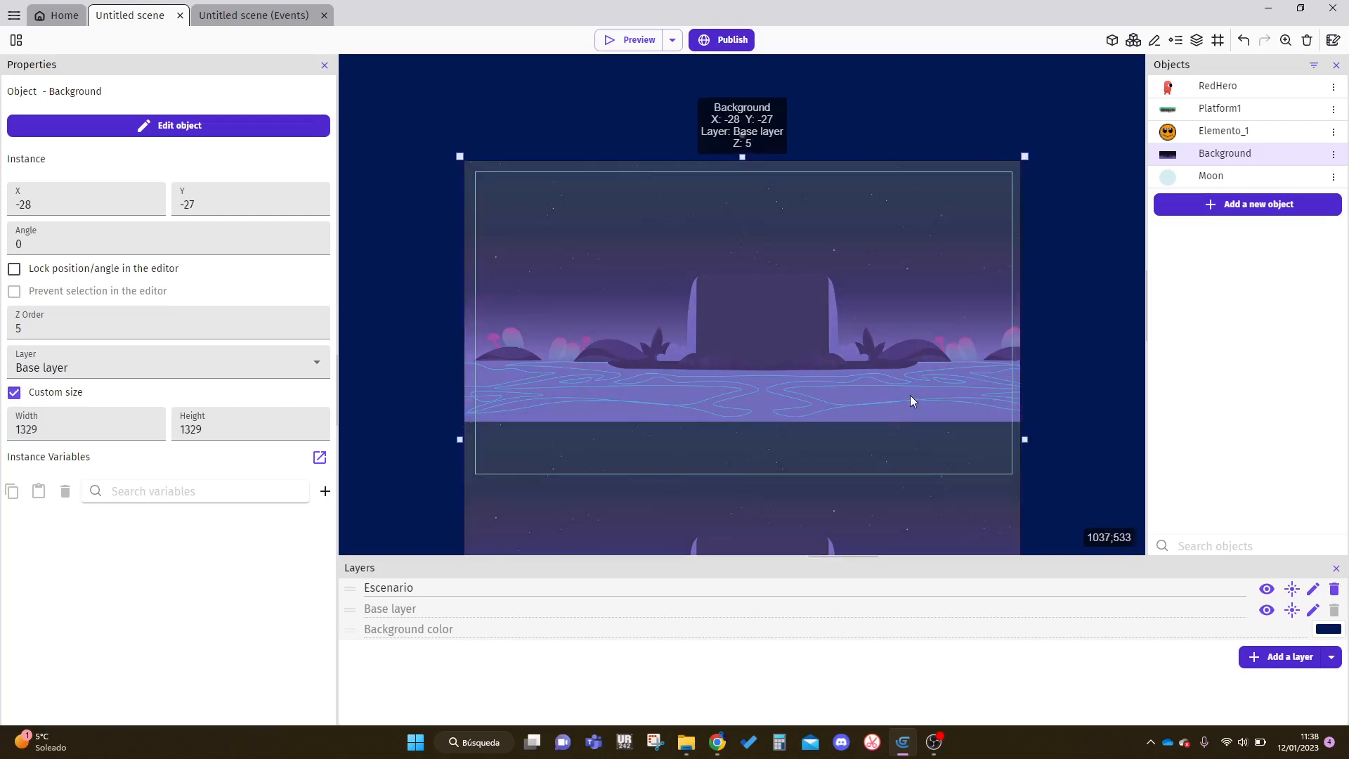
pyautogui.moveTo(911, 401); pyautogui.dragTo(901, 325)
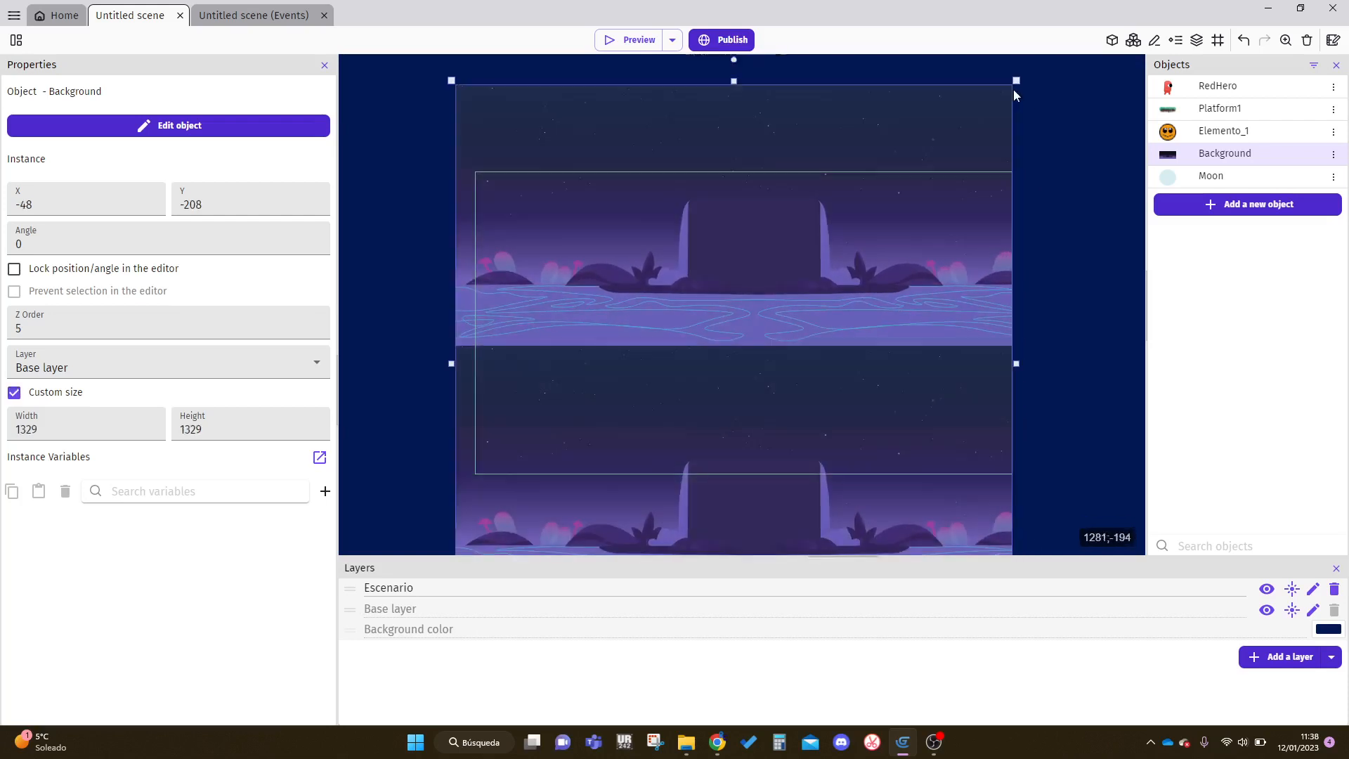
pyautogui.moveTo(1017, 79); pyautogui.dragTo(950, 291)
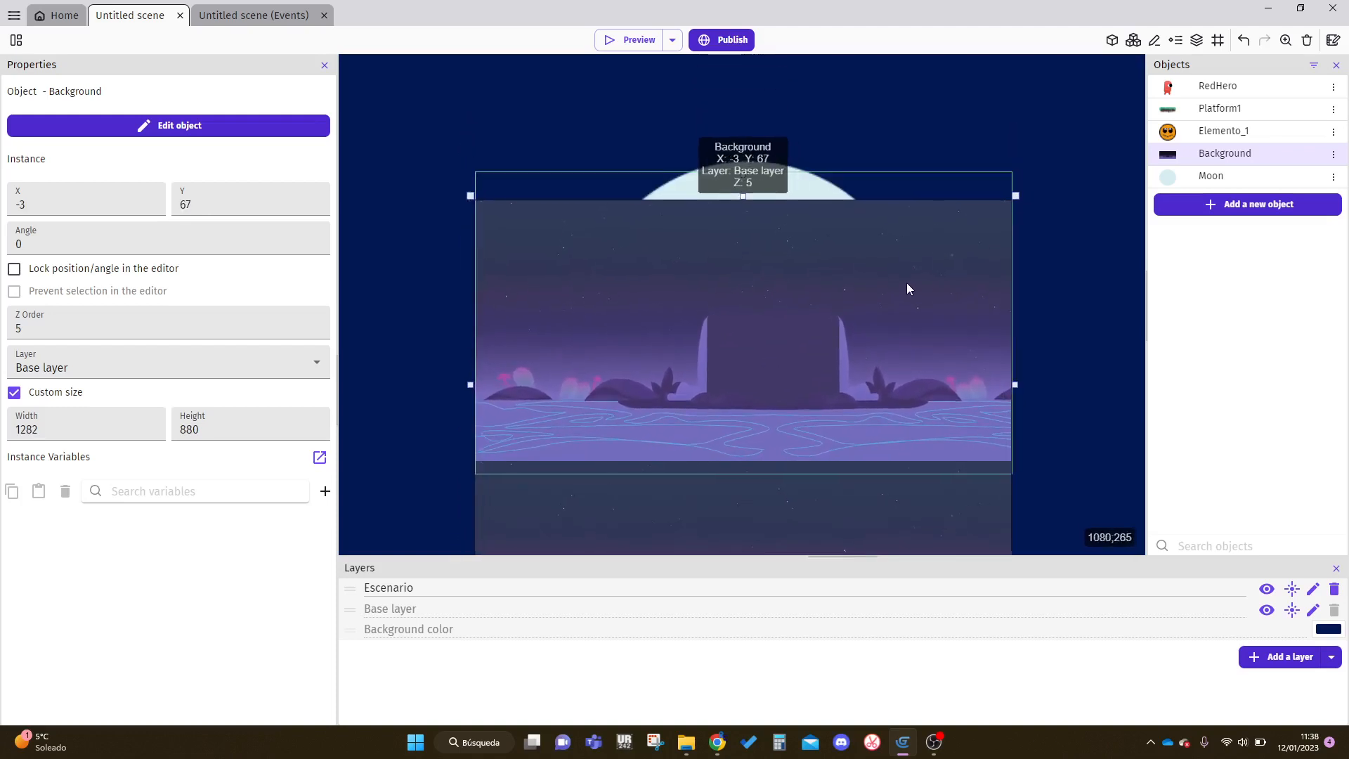
# Step: Extend the Background upward to about Y -65 and 861 pixels tall, and move it to the Escenario layer
pyautogui.moveTo(742, 196)
pyautogui.mouseDown()
pyautogui.moveTo(748, 150)
pyautogui.moveTo(743, 204)
pyautogui.mouseUp()
pyautogui.moveTo(751, 256); pyautogui.dragTo(764, 198)
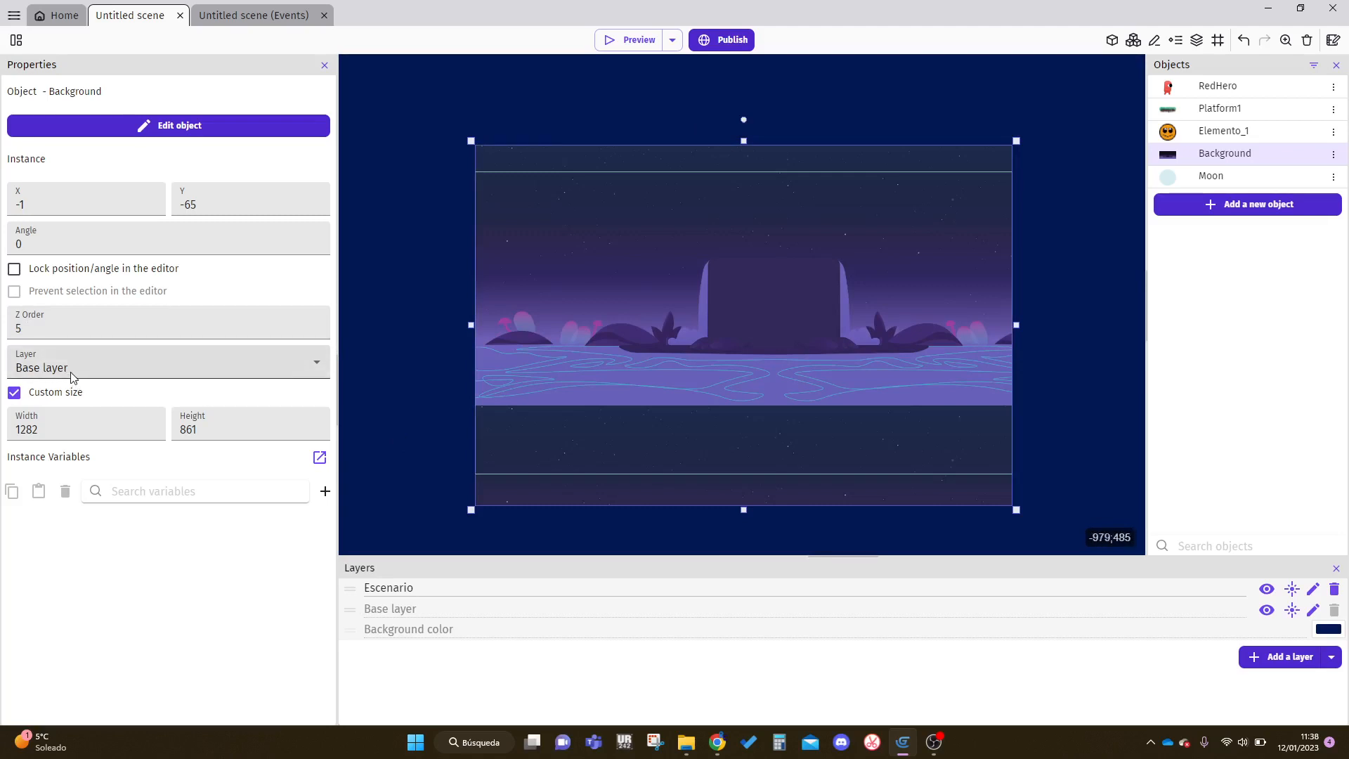
pyautogui.click(318, 366)
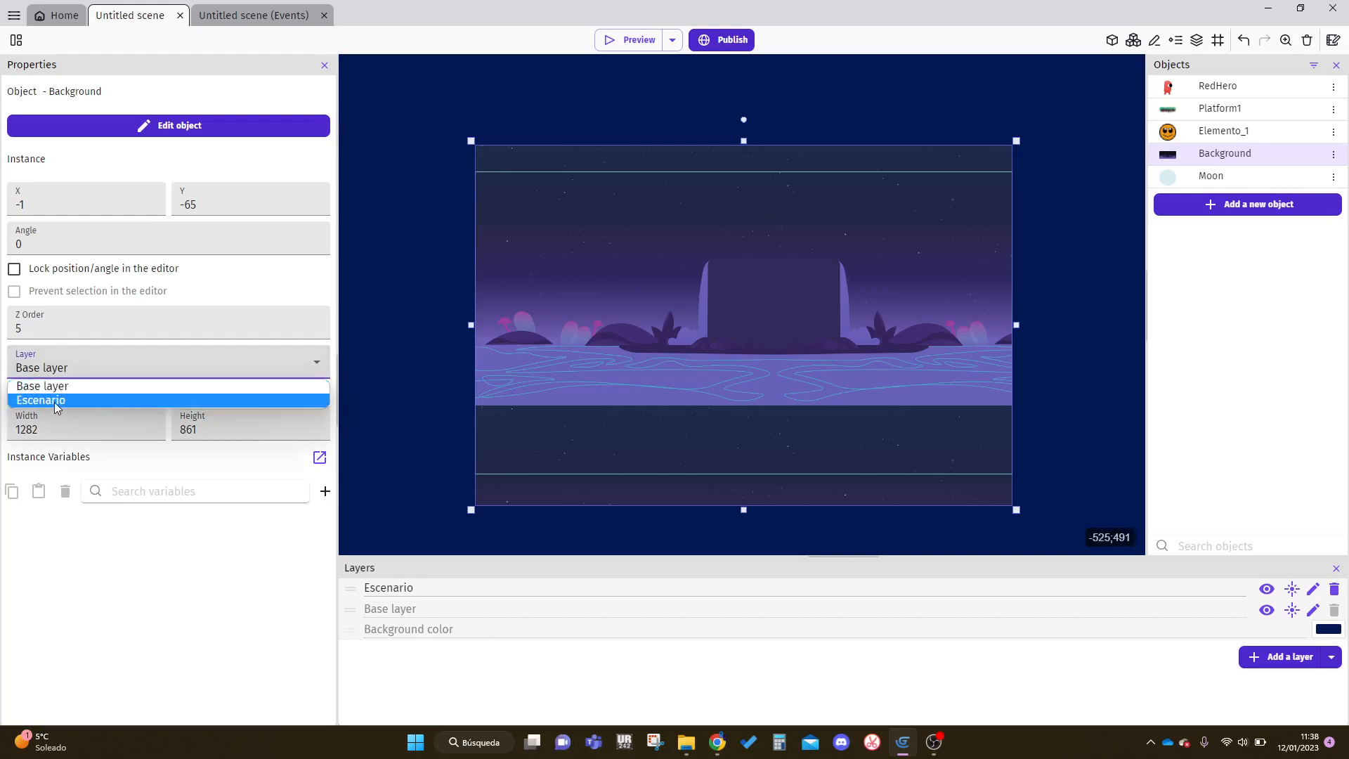
pyautogui.click(50, 400)
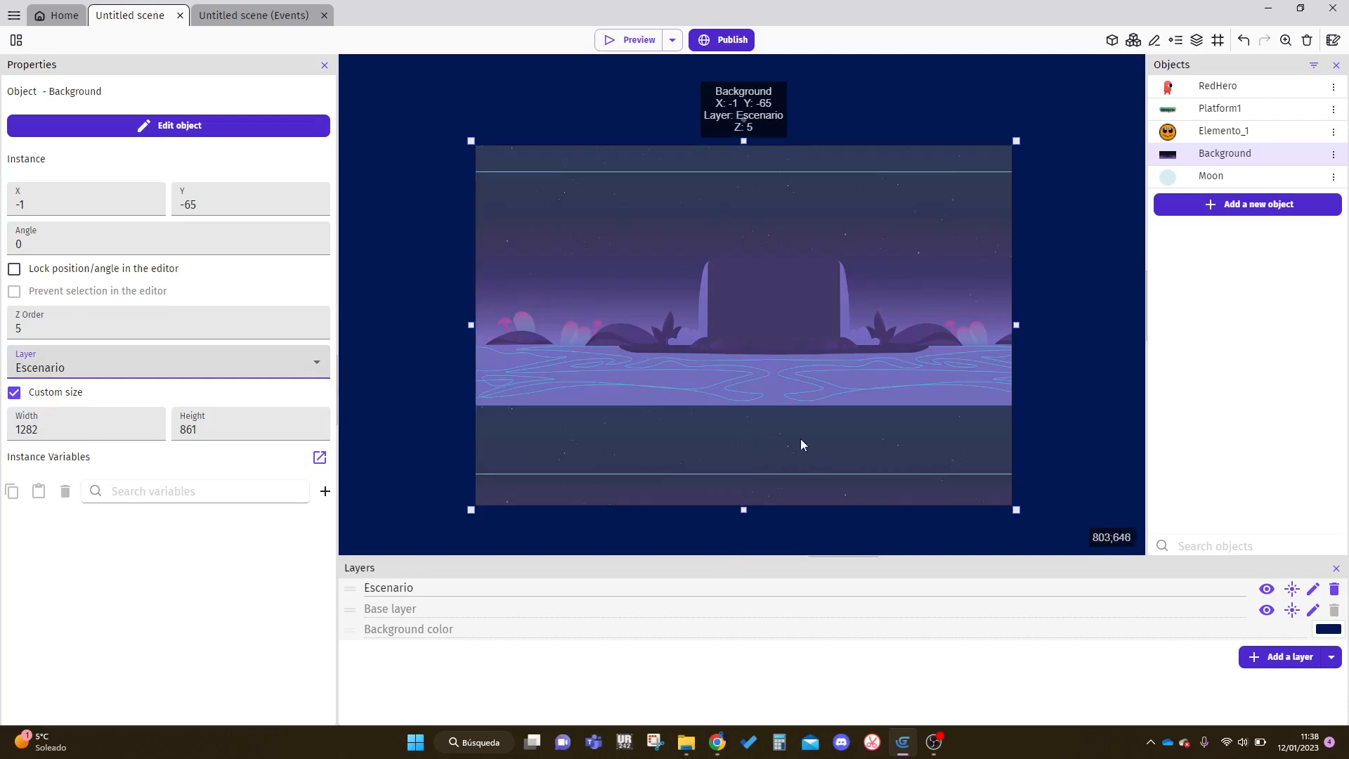
# Step: Reorder the layers so that Base layer sits above the Escenario layer
pyautogui.click(422, 483)
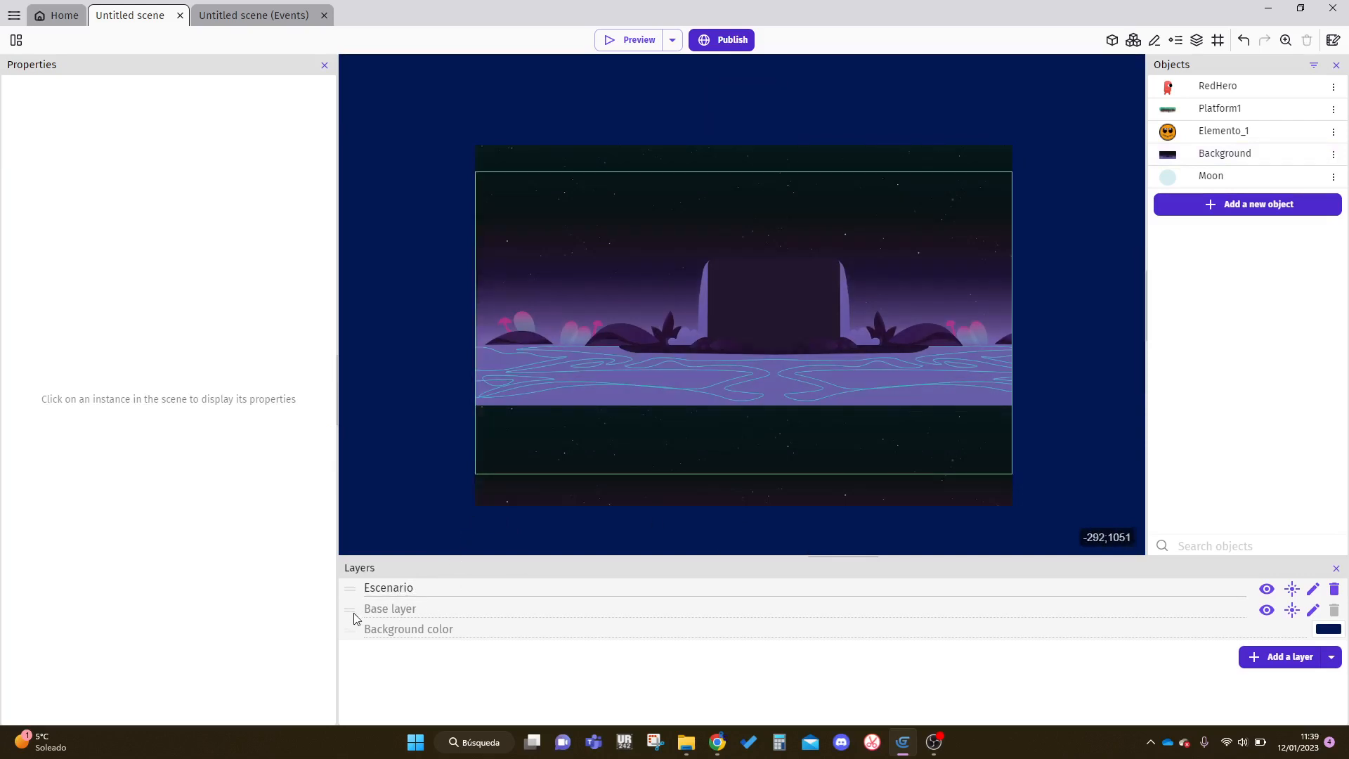
pyautogui.moveTo(354, 615); pyautogui.dragTo(358, 594)
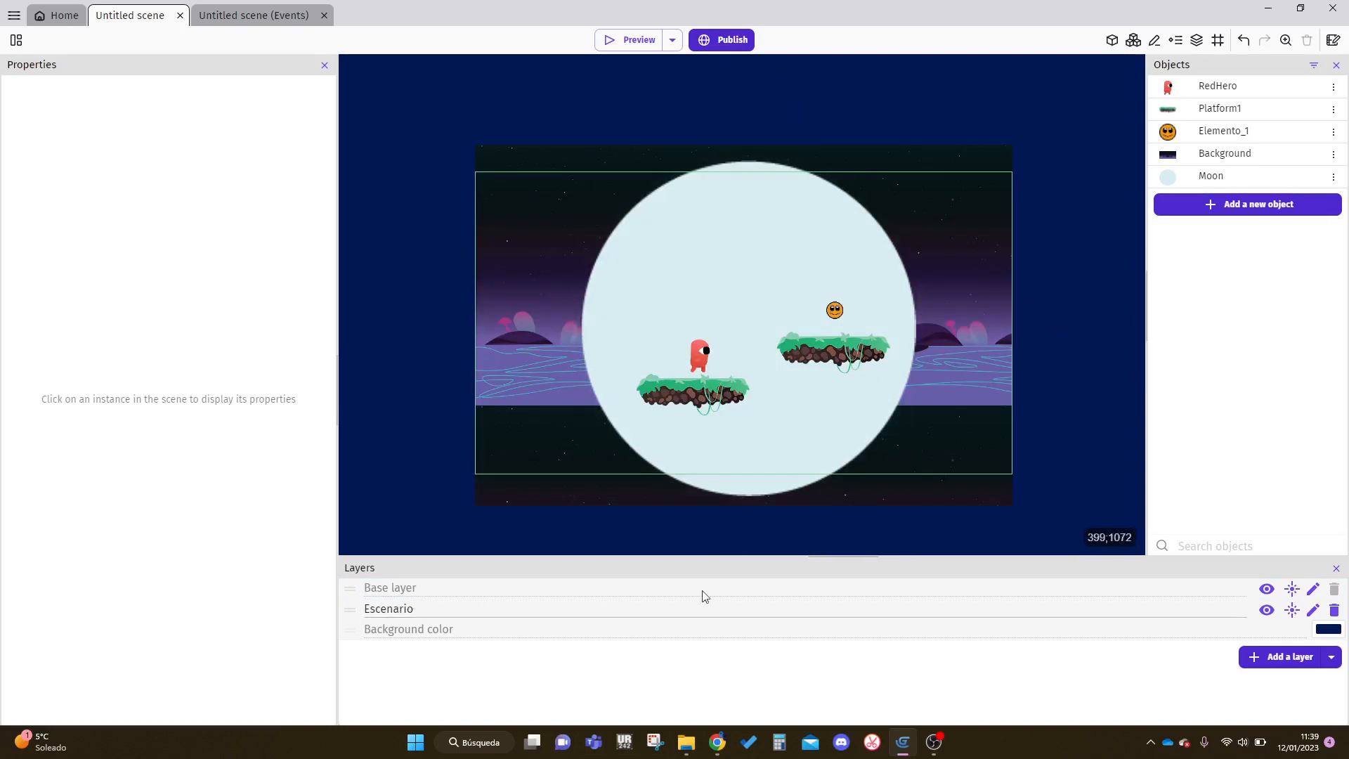
# Step: Shrink the Moon to about 266 by 296 pixels and place it at about X 226, Y -21
pyautogui.click(698, 247)
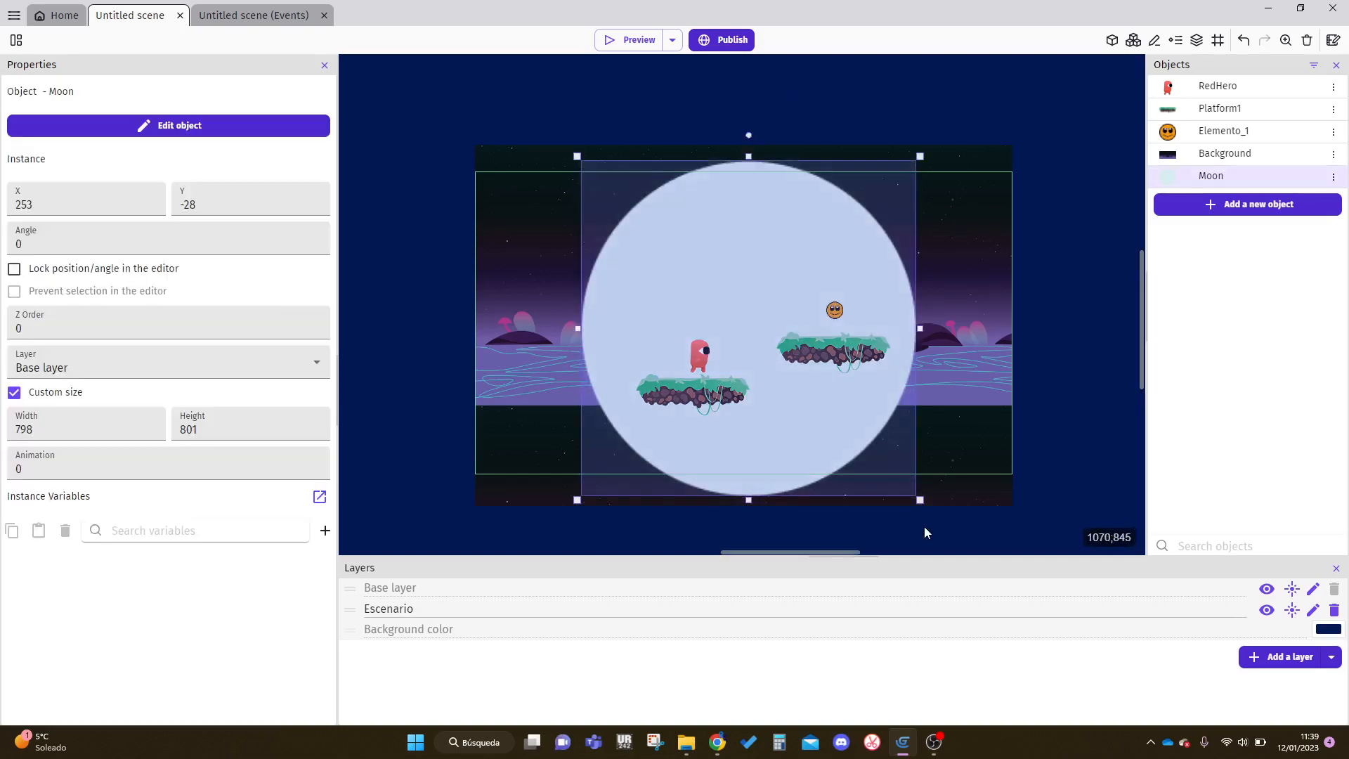
pyautogui.moveTo(919, 501); pyautogui.dragTo(696, 288)
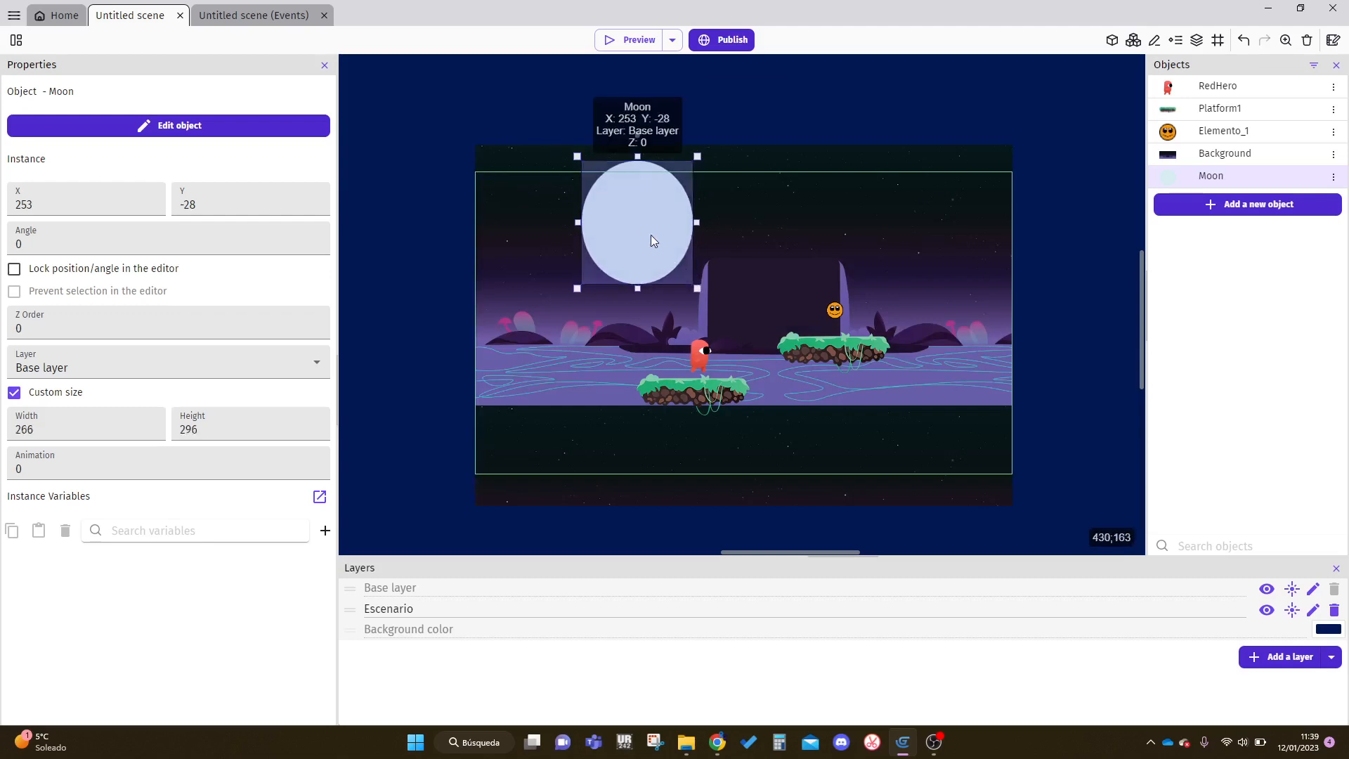
pyautogui.moveTo(629, 208); pyautogui.dragTo(617, 209)
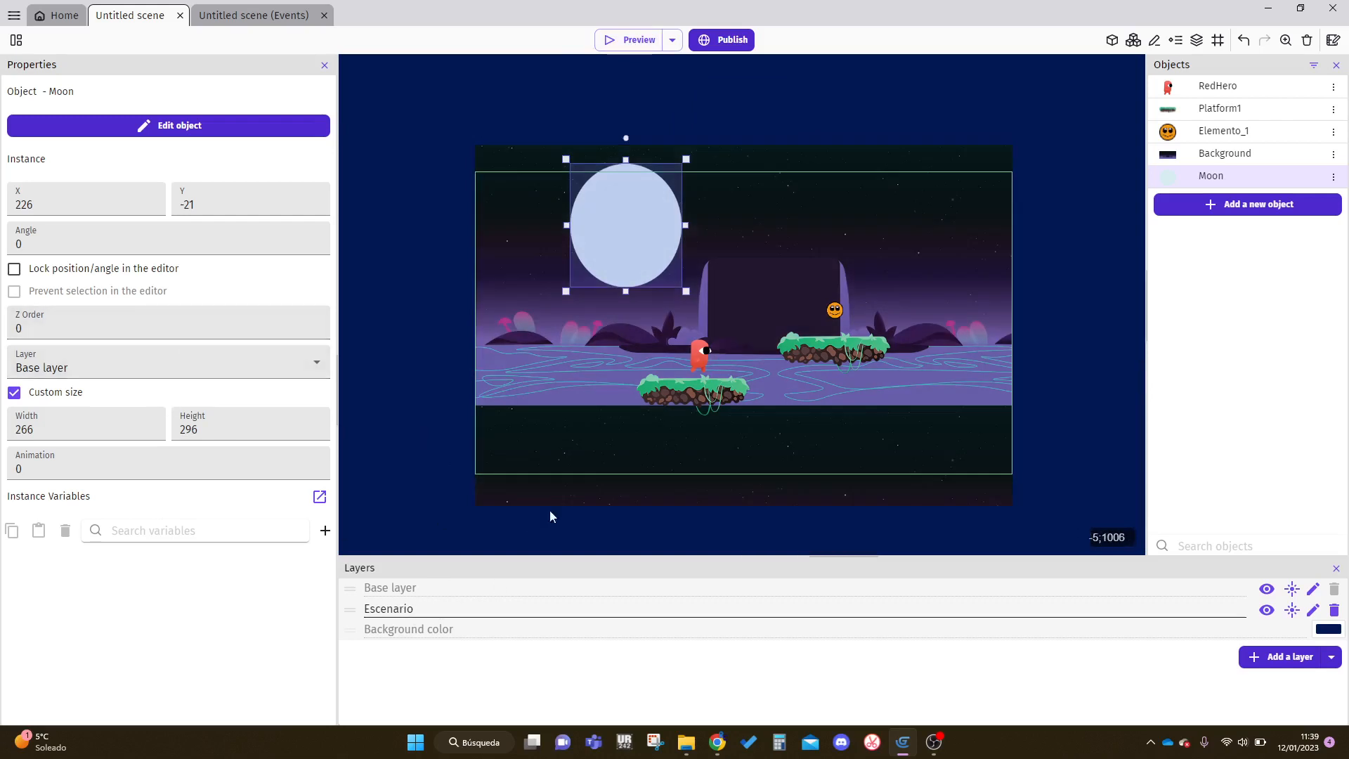
# Step: Preview the scene and test walking and jumping the hero across the platforms
pyautogui.click(540, 428)
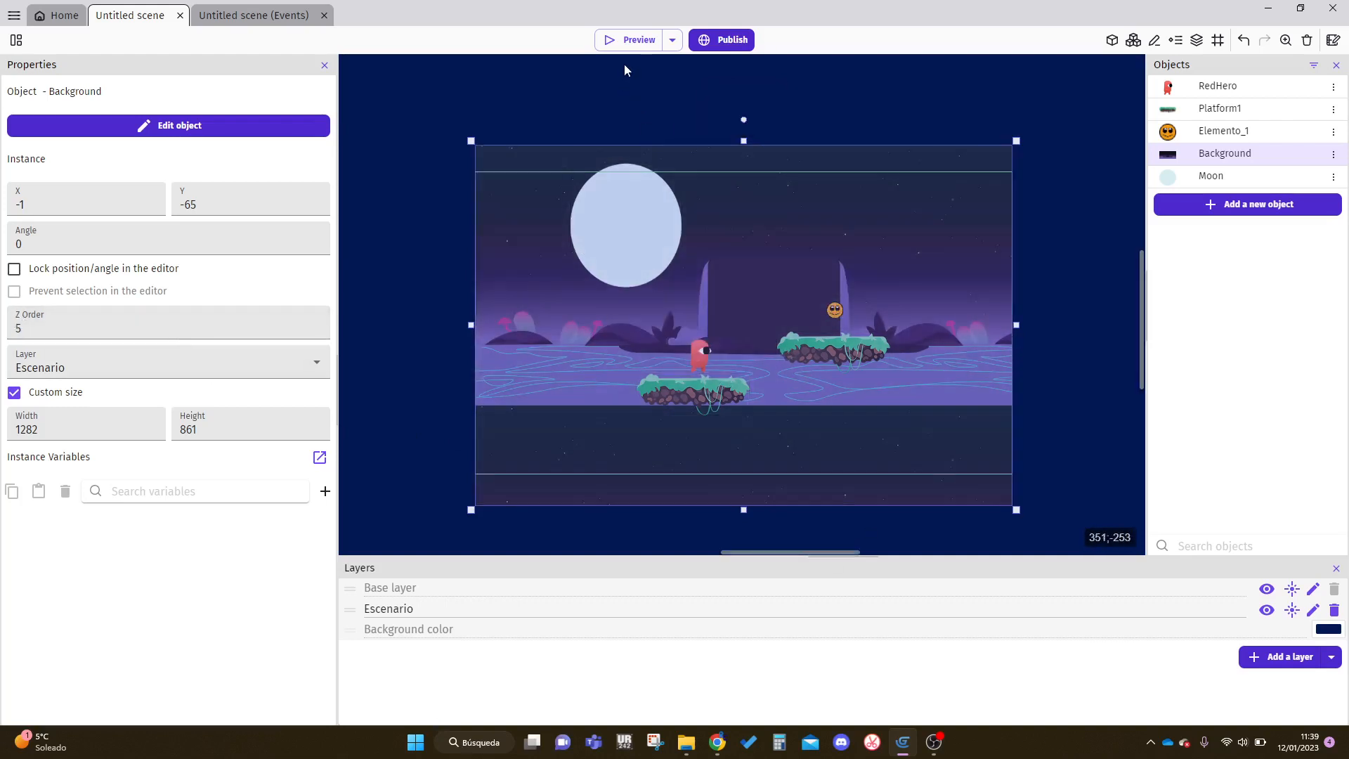
pyautogui.click(636, 39)
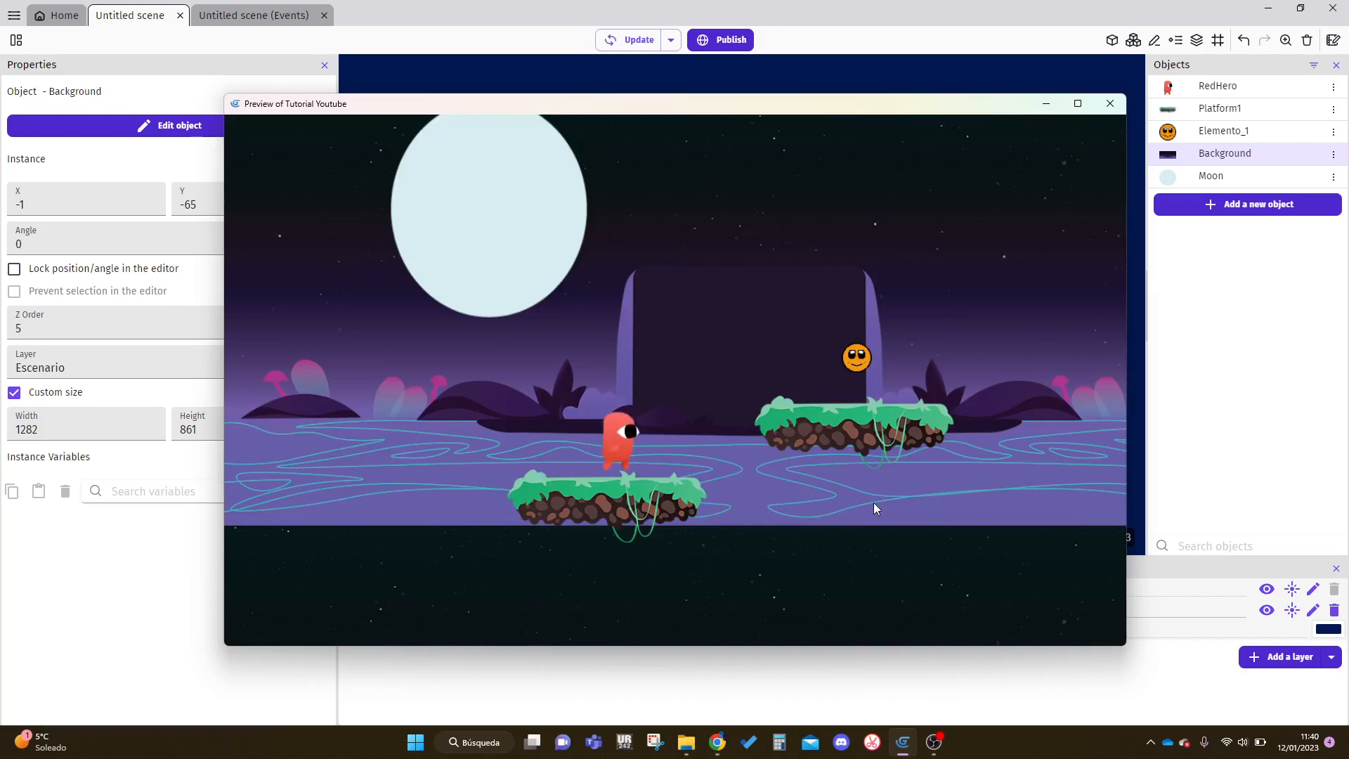
pyautogui.press('Right')
pyautogui.press('space')
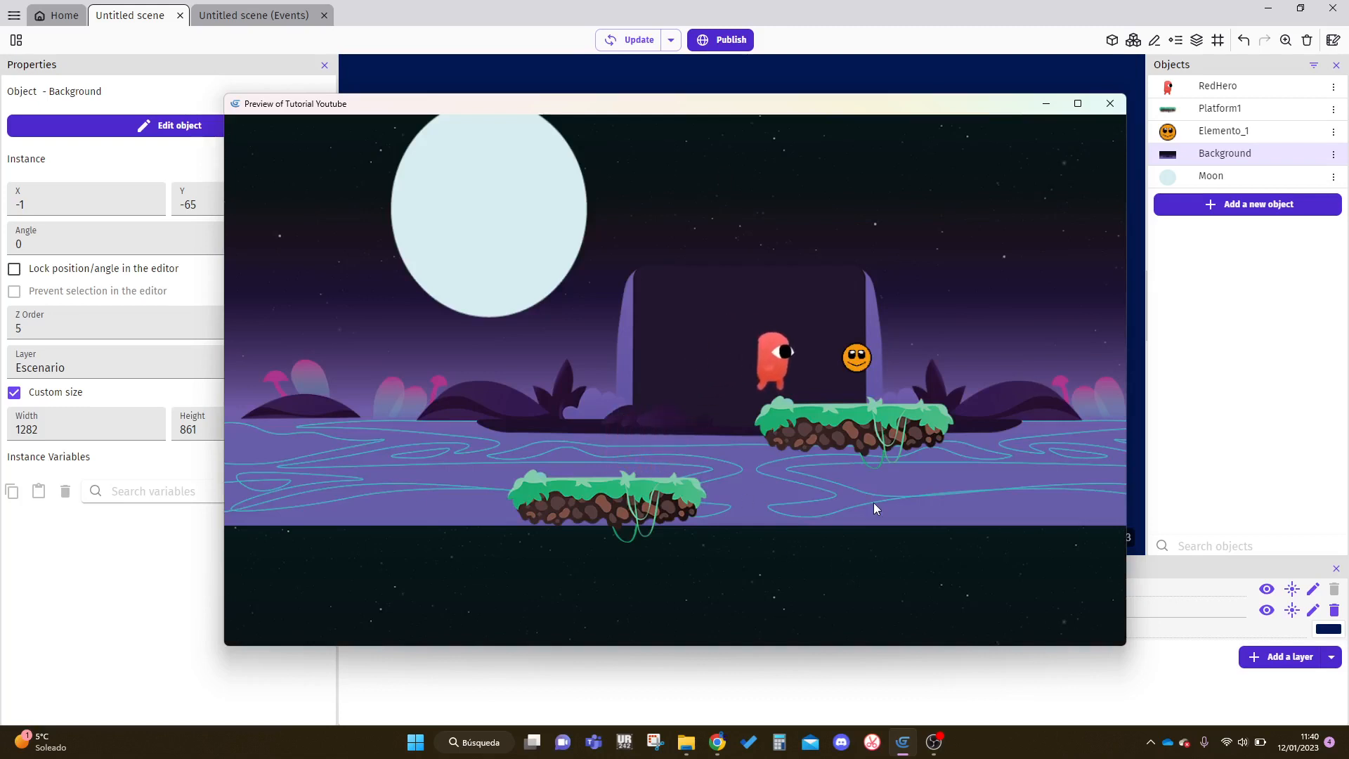
pyautogui.press('Right')
pyautogui.press('Left')
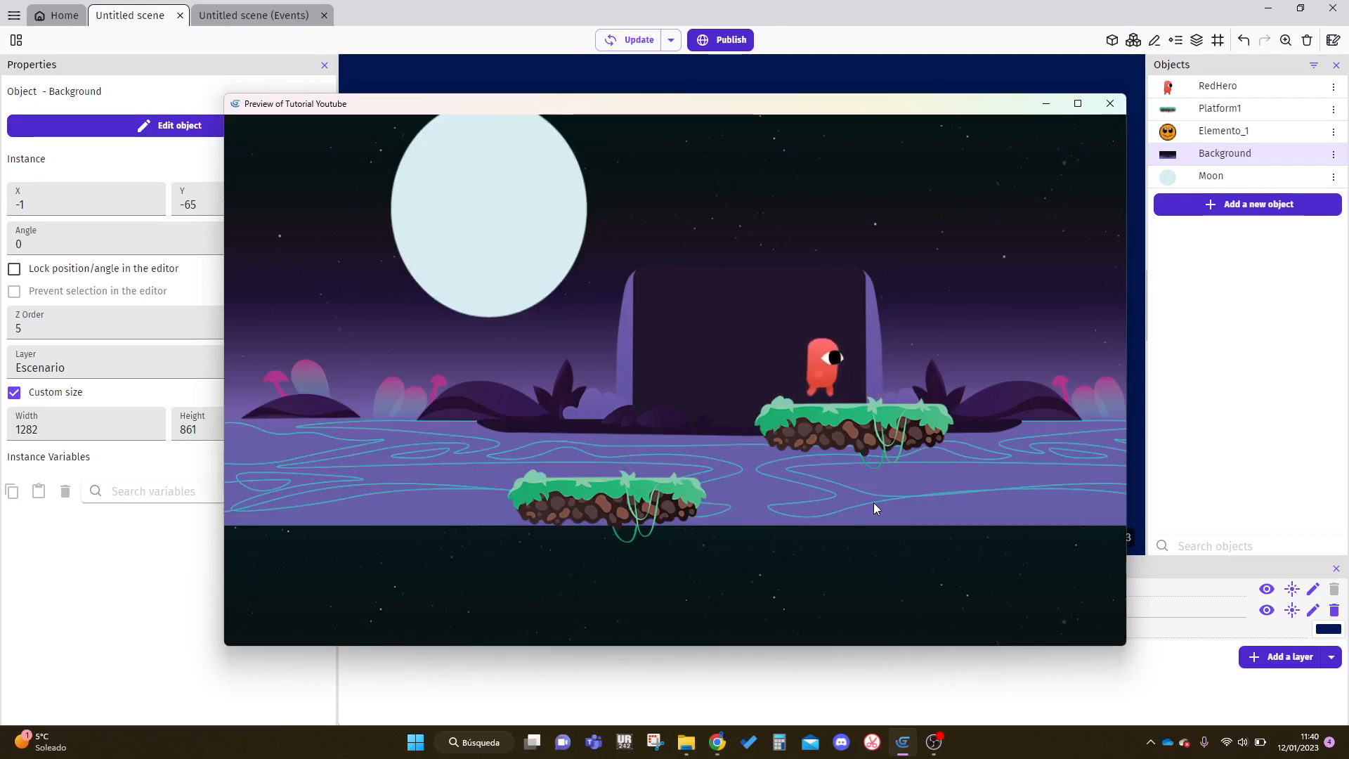
pyautogui.press('Left')
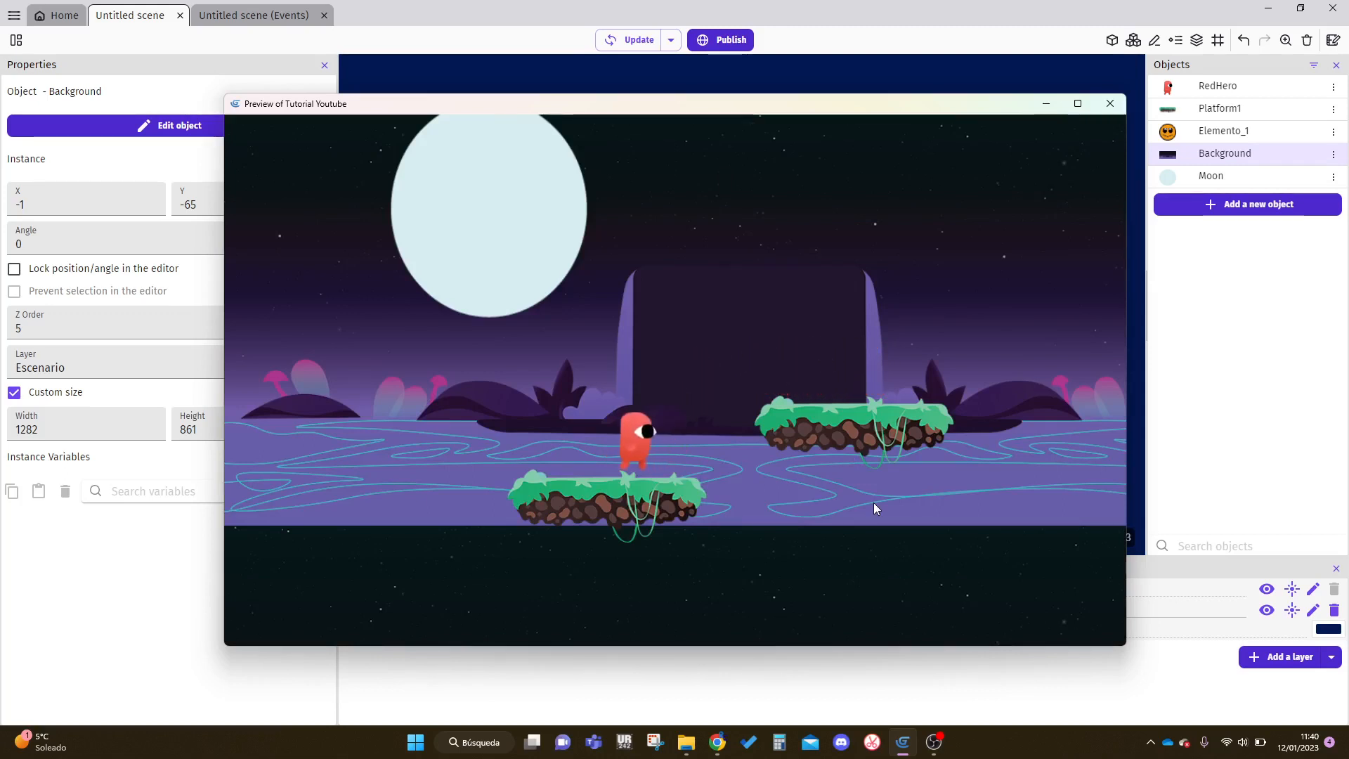